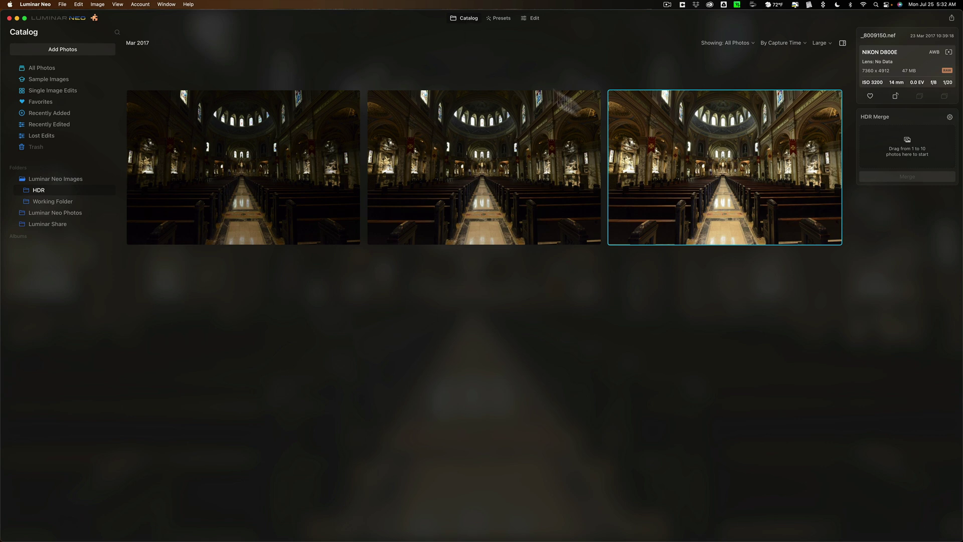
Check the exposure details of all three cathedral brackets and glance at the extensions showcase
{"action": "left_click", "coordinate": [687, 132]}
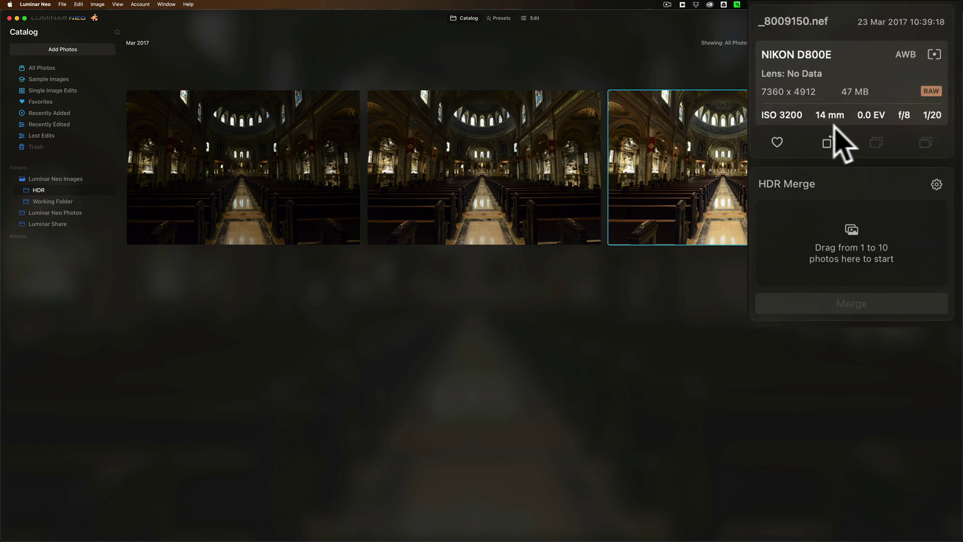
{"action": "left_click", "coordinate": [503, 157]}
{"action": "left_click", "coordinate": [291, 147]}
{"action": "left_click", "coordinate": [708, 161]}
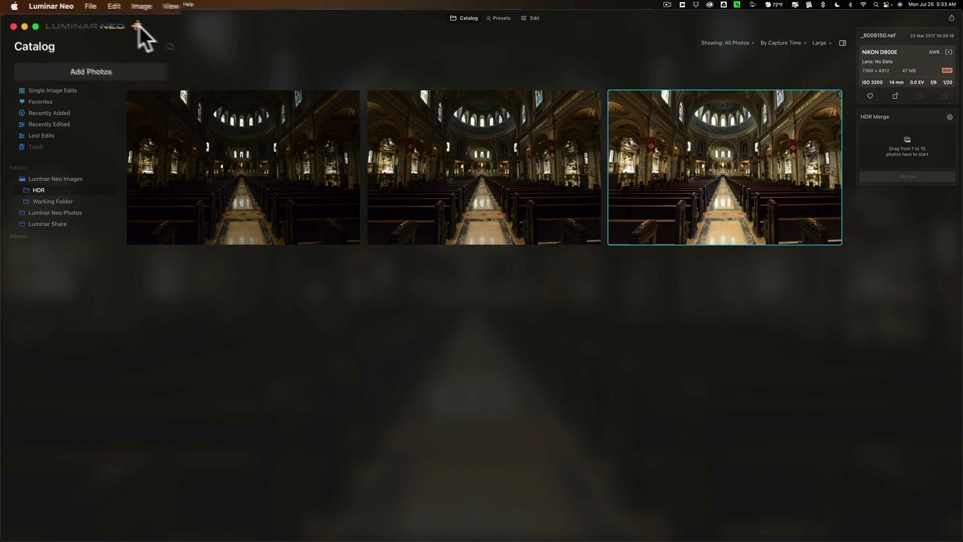
{"action": "left_click", "coordinate": [95, 17]}
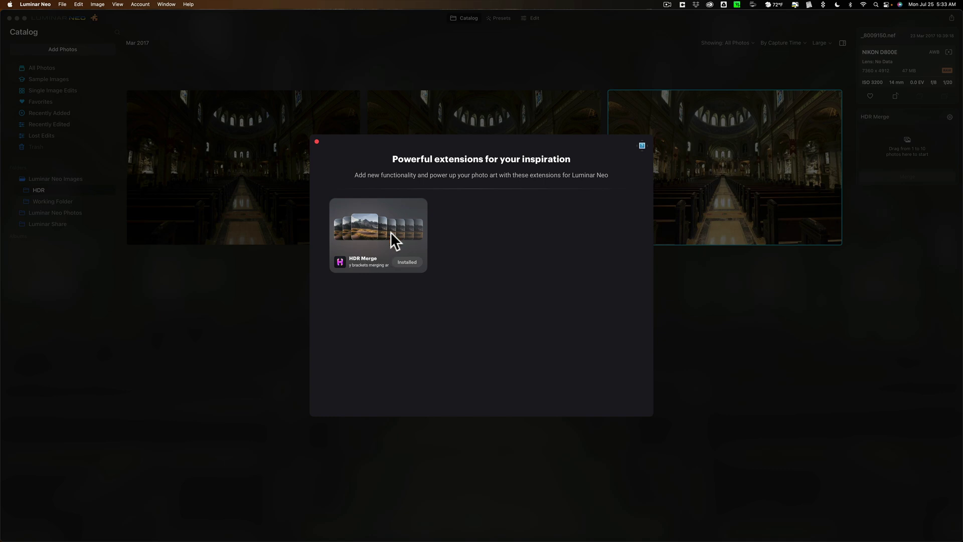
{"action": "left_click", "coordinate": [317, 142]}
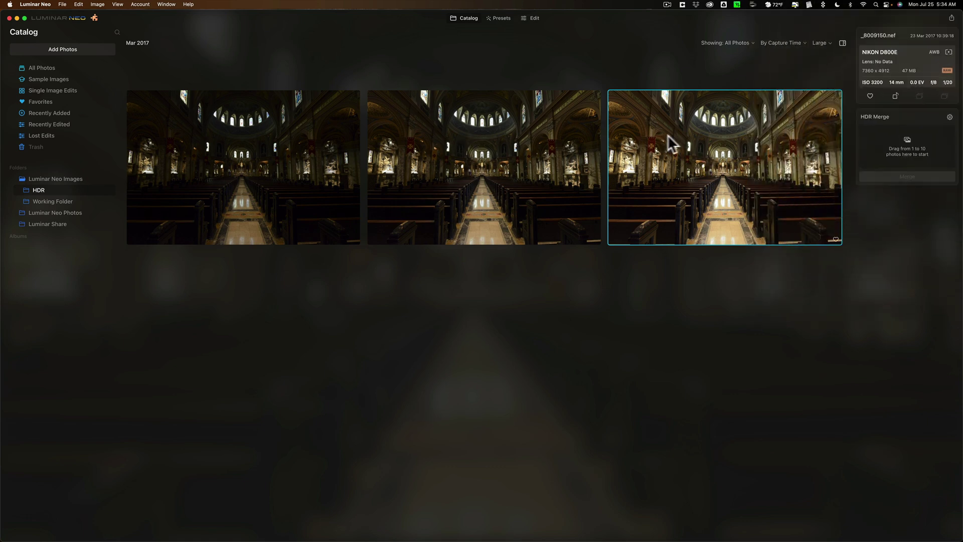
View the brackets enlarged, stepping from the third down to the darkest, then return to the grid
{"action": "left_click", "coordinate": [706, 139]}
{"action": "double_click", "coordinate": [728, 141]}
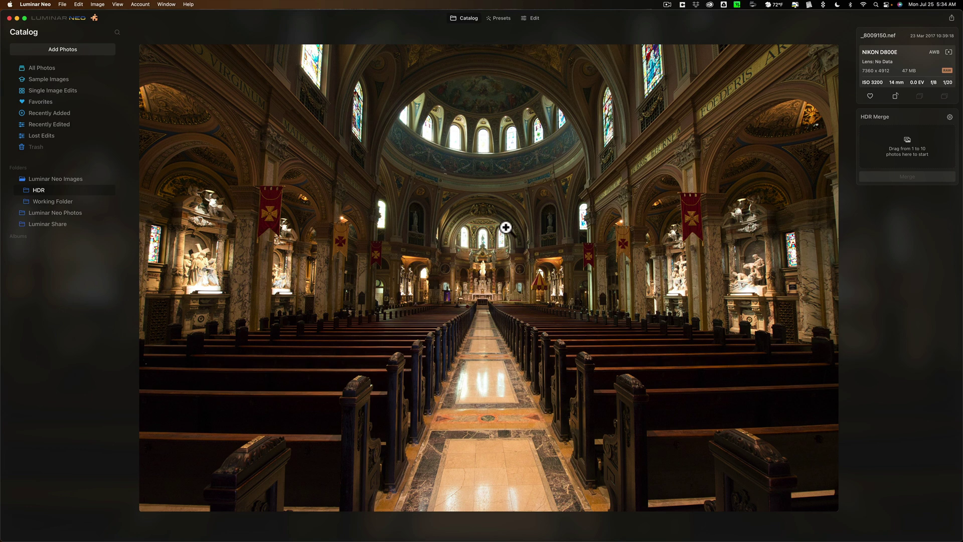
{"action": "key", "text": "Left"}
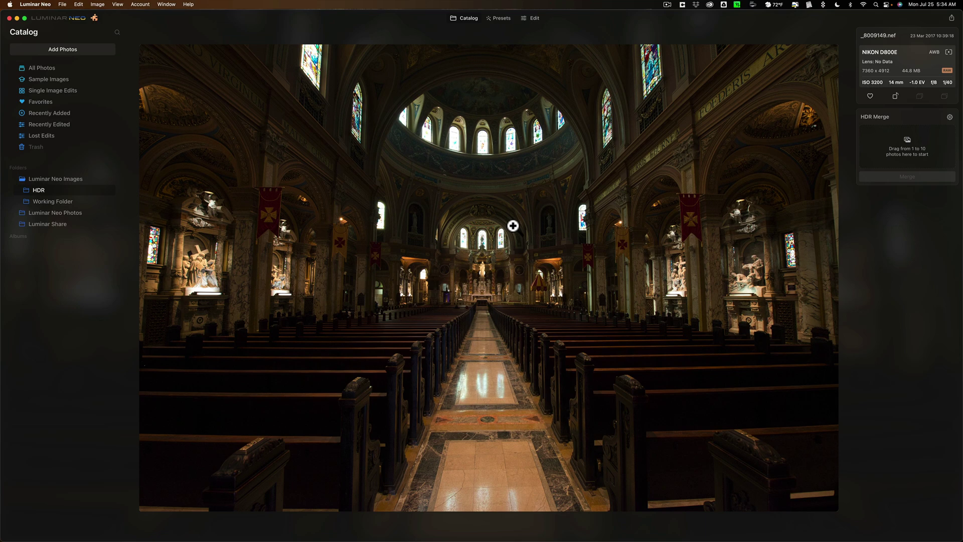
{"action": "key", "text": "Left"}
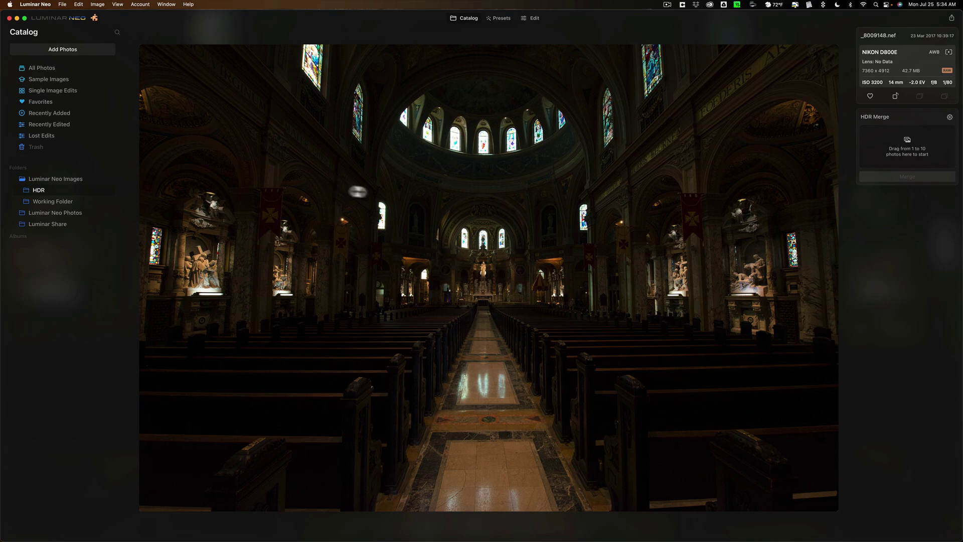
{"action": "left_click", "coordinate": [465, 18]}
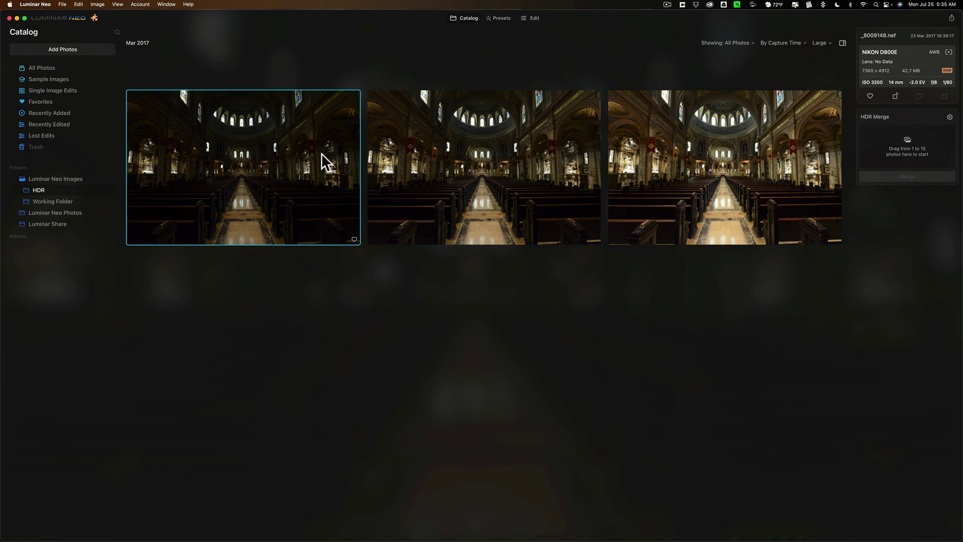
Select all three brackets and drop them into HDR Merge
{"action": "left_click", "coordinate": [682, 170], "text": "shift"}
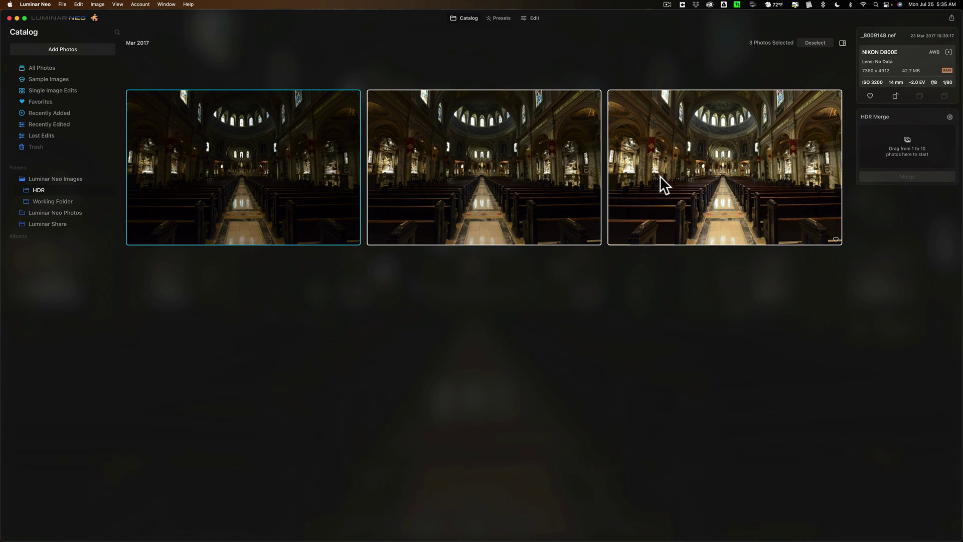
{"action": "left_click_drag", "start_coordinate": [661, 175], "coordinate": [902, 143]}
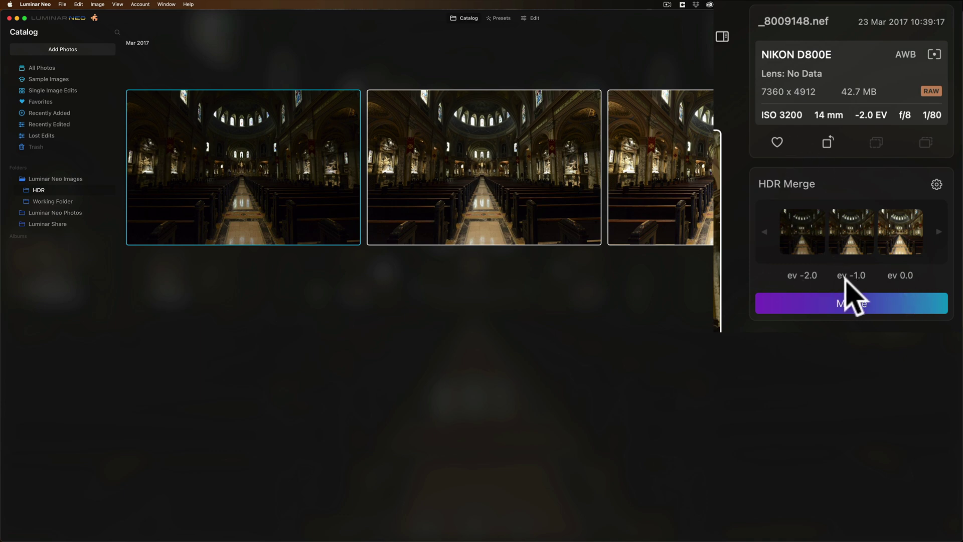
{"action": "mouse_move", "coordinate": [856, 252]}
{"action": "mouse_move", "coordinate": [800, 240]}
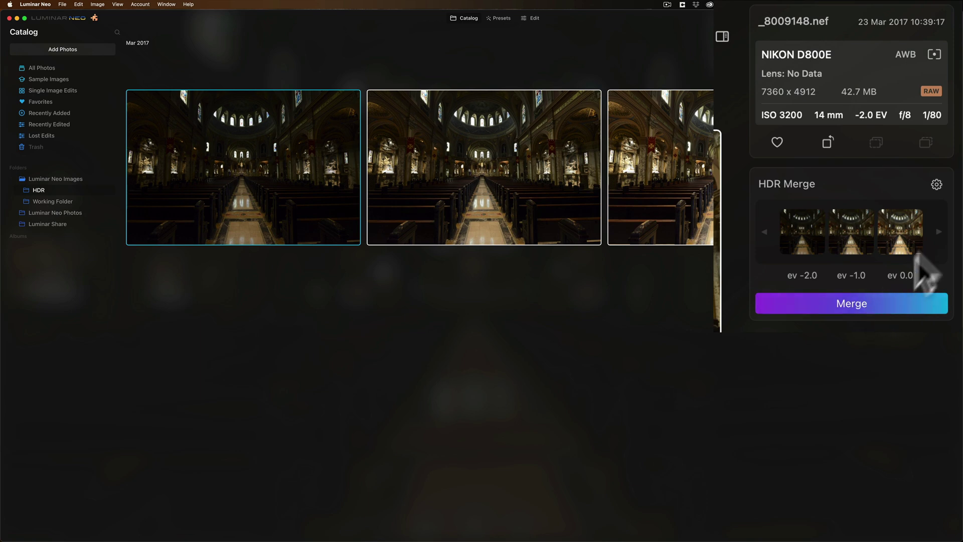
Enable Auto Alignment and Low Ghost Reduction, with _8009150 EV 0.0 as the reference image
{"action": "left_click", "coordinate": [937, 185]}
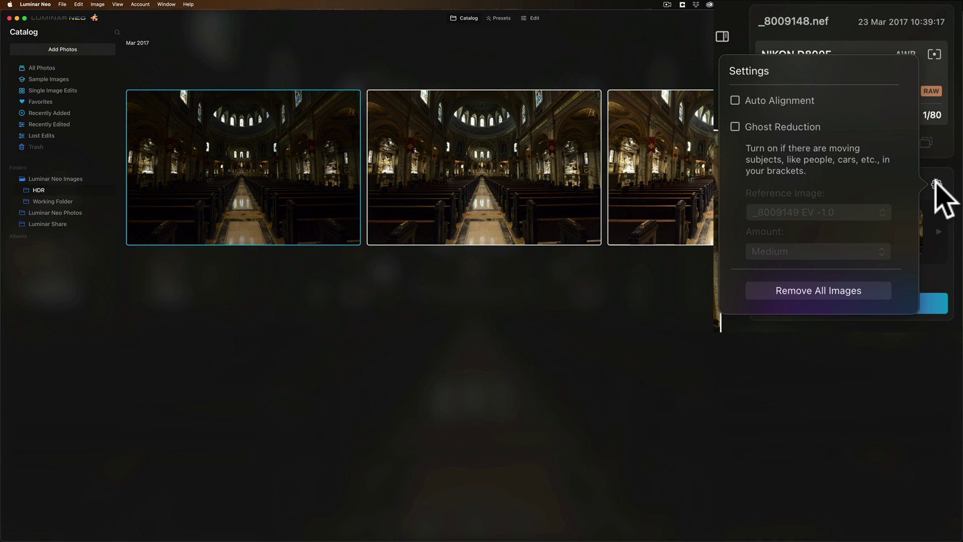
{"action": "left_click", "coordinate": [735, 101]}
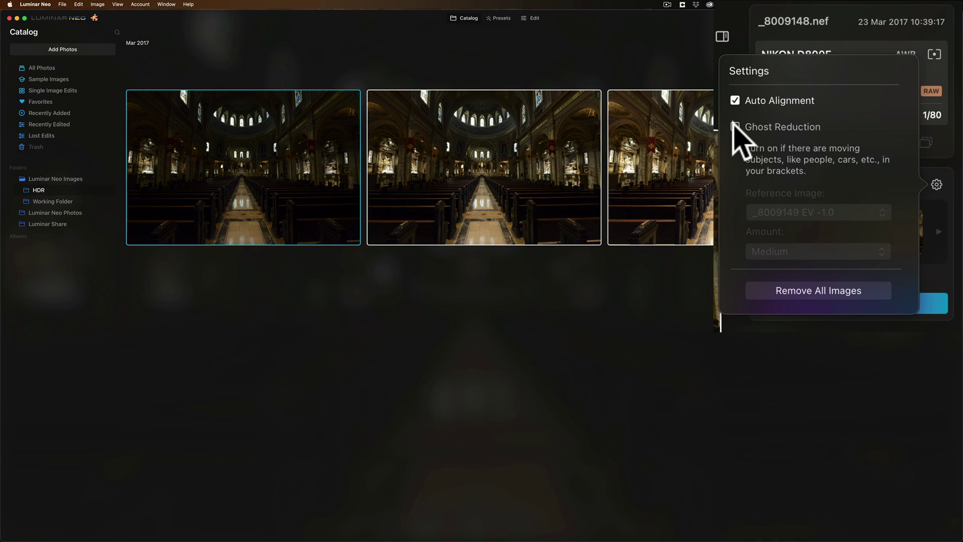
{"action": "left_click", "coordinate": [734, 126]}
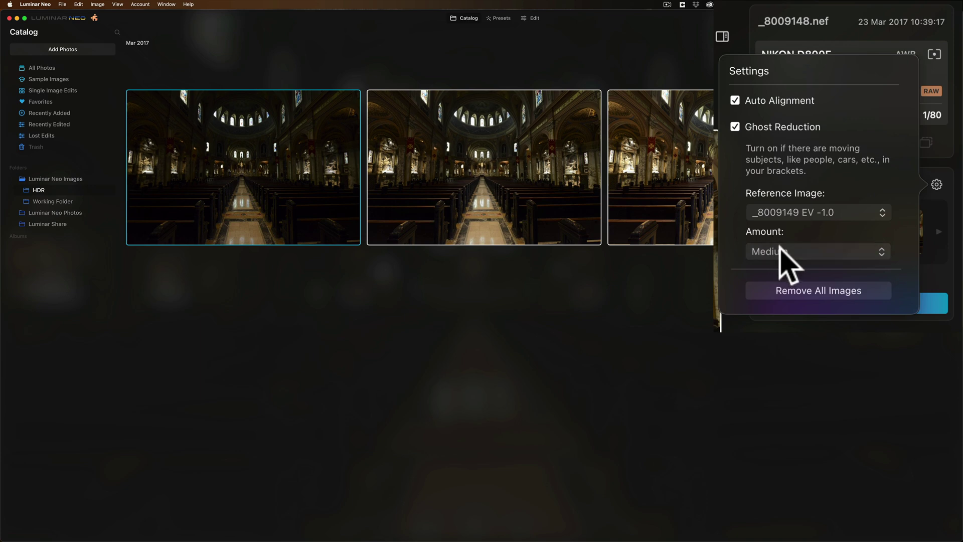
{"action": "left_click", "coordinate": [780, 251]}
{"action": "left_click", "coordinate": [782, 234]}
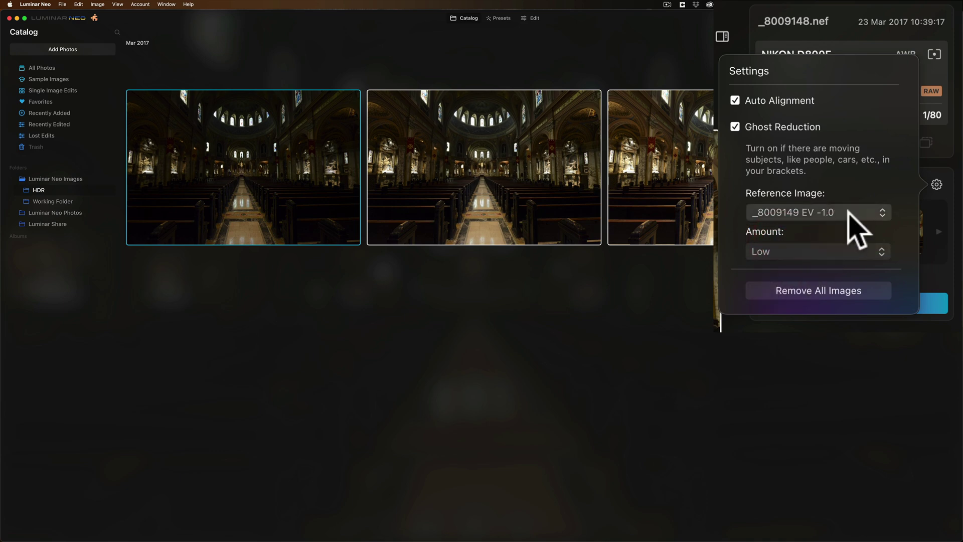
{"action": "left_click", "coordinate": [828, 213]}
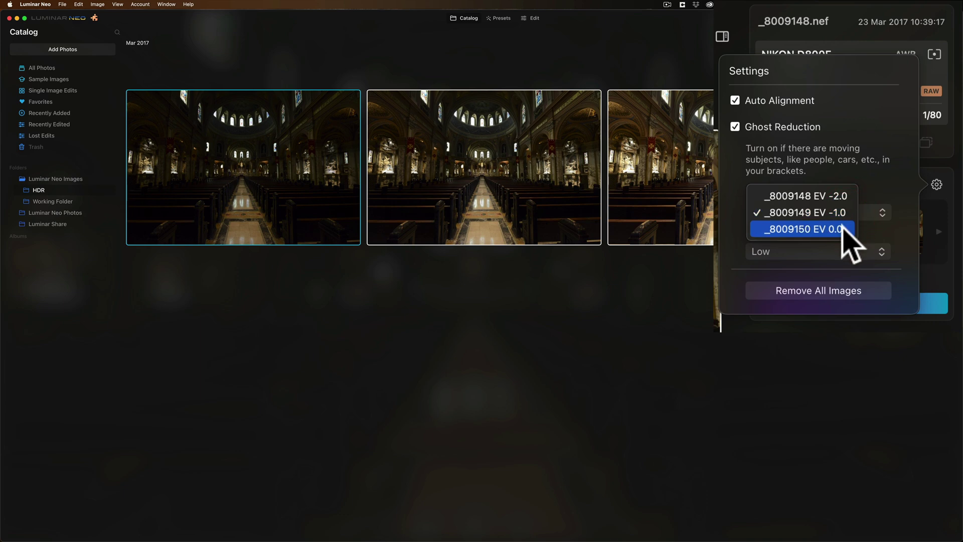
{"action": "left_click", "coordinate": [846, 230]}
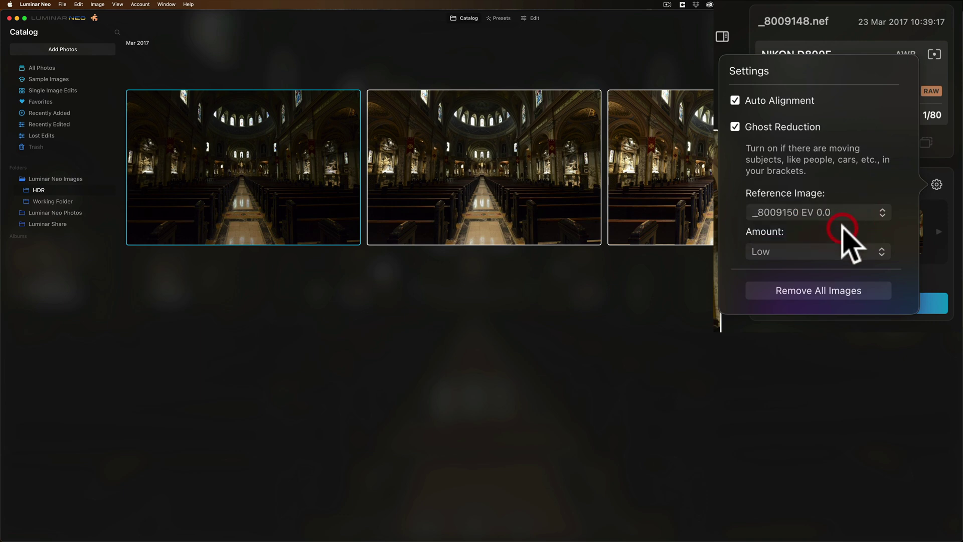
{"action": "left_click", "coordinate": [936, 184]}
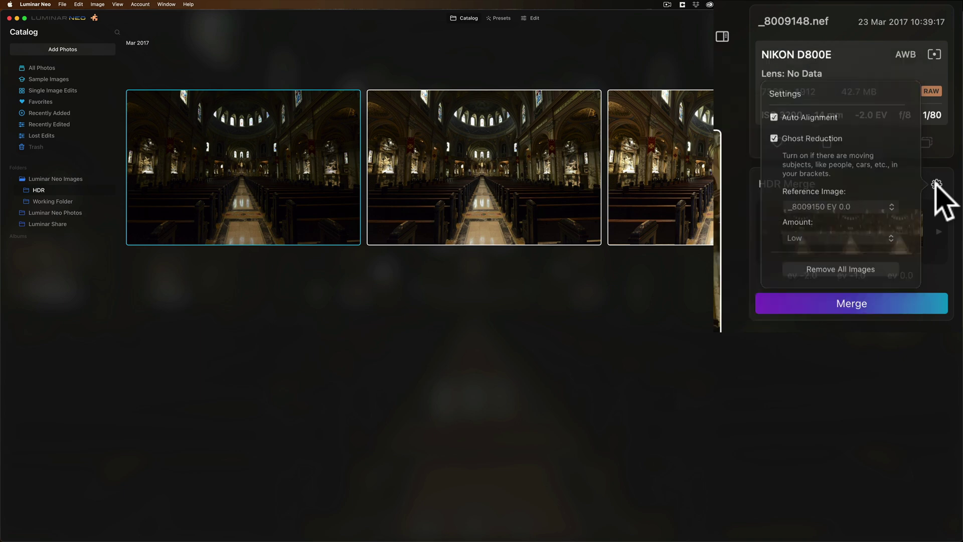
Merge the three brackets into HDR and open the merged cathedral image enlarged
{"action": "left_click", "coordinate": [853, 304]}
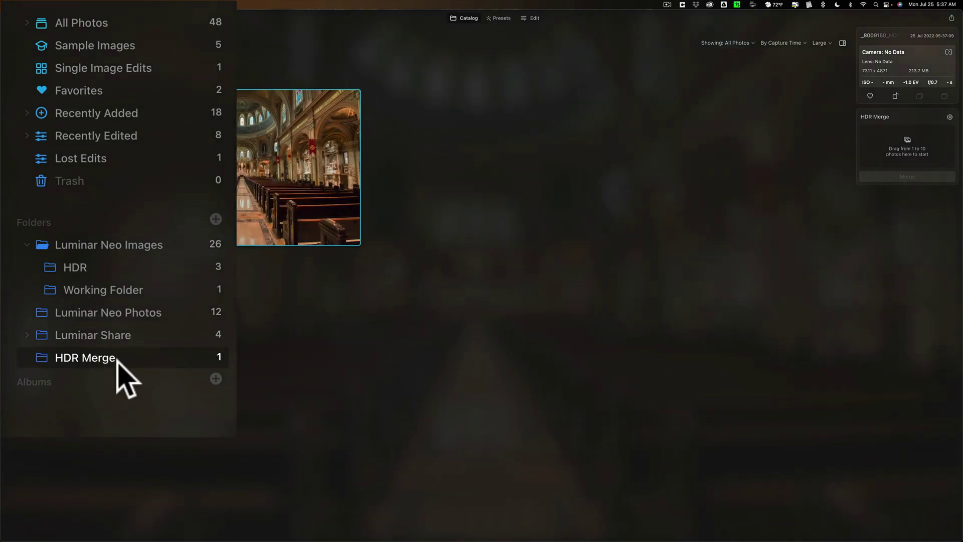
{"action": "double_click", "coordinate": [251, 167]}
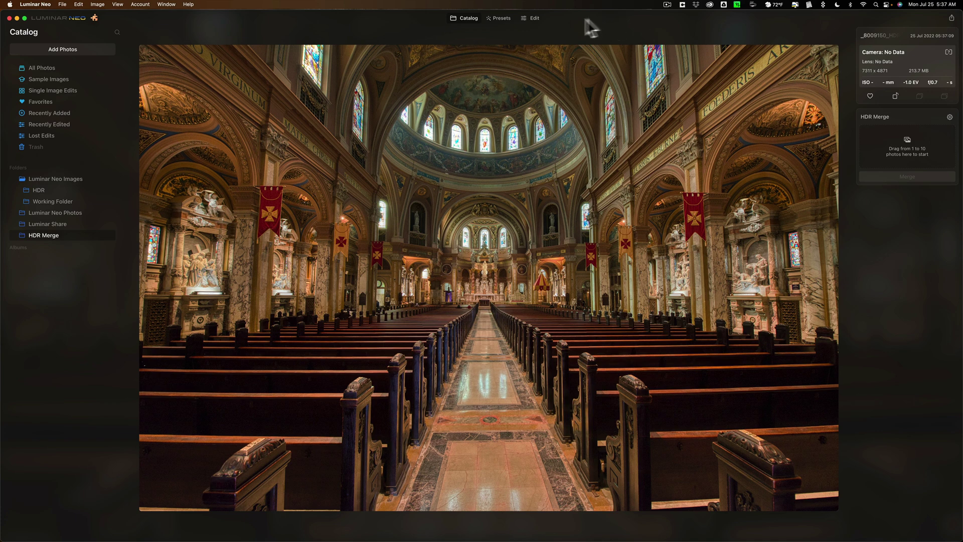
In Develop, lower Highlights to -33 and raise Whites to 15 on the merged HDR image
{"action": "left_click", "coordinate": [538, 18]}
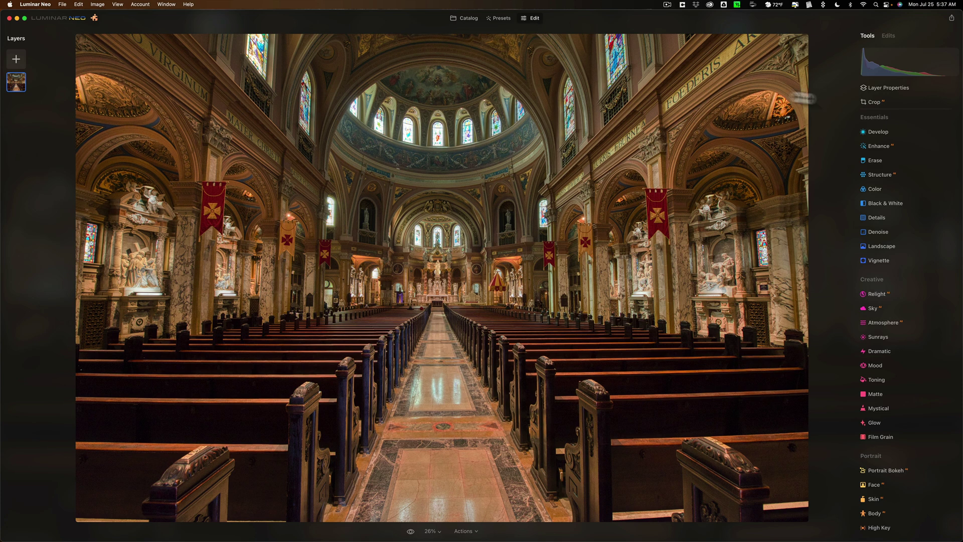
{"action": "left_click", "coordinate": [874, 131]}
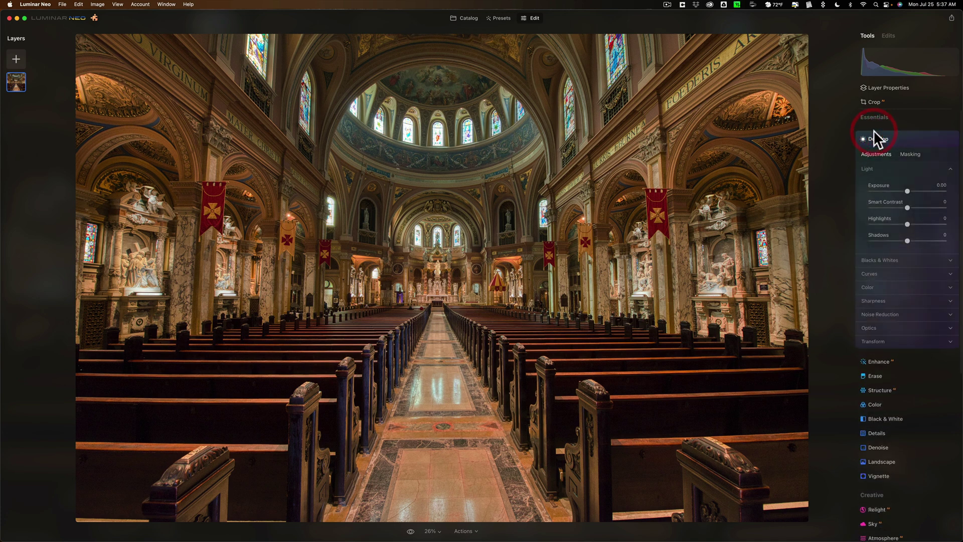
{"action": "left_click_drag", "start_coordinate": [907, 222], "coordinate": [893, 221]}
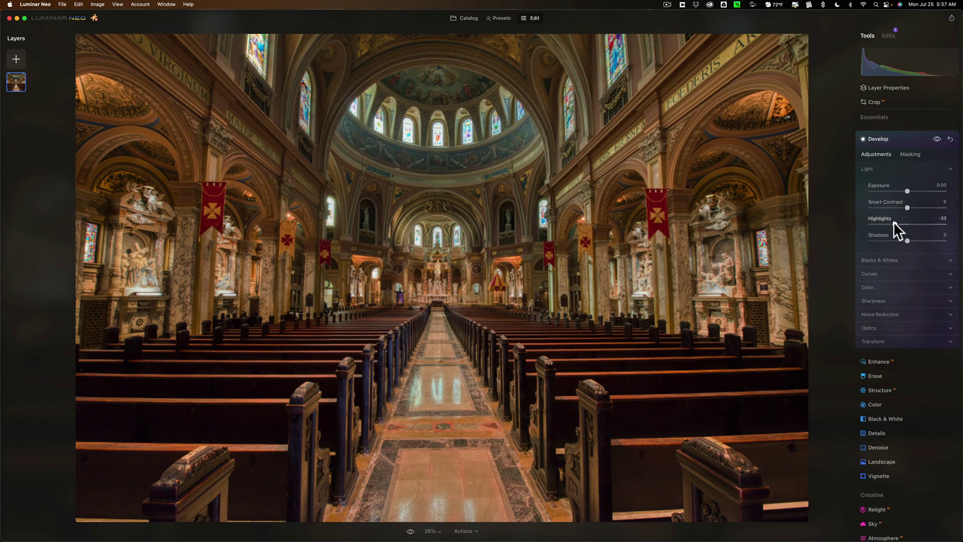
{"action": "left_click", "coordinate": [910, 260]}
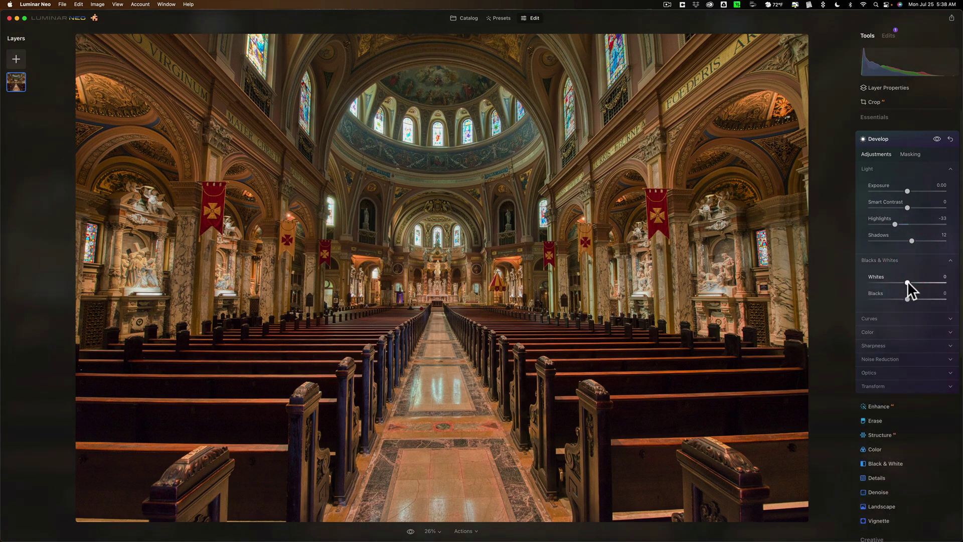
{"action": "left_click_drag", "start_coordinate": [908, 284], "coordinate": [896, 297]}
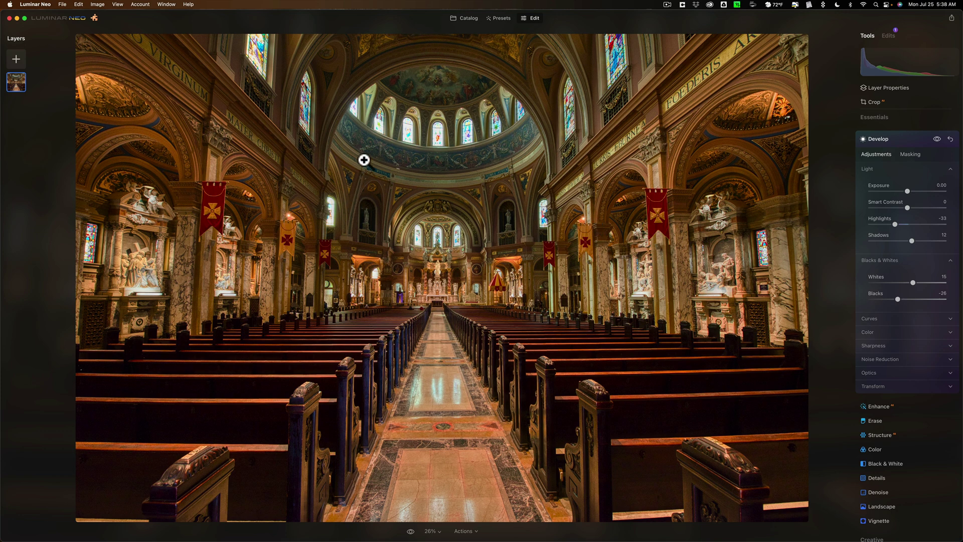
Open the portrait photo from the Working Folder in the Edit view
{"action": "left_click", "coordinate": [466, 18]}
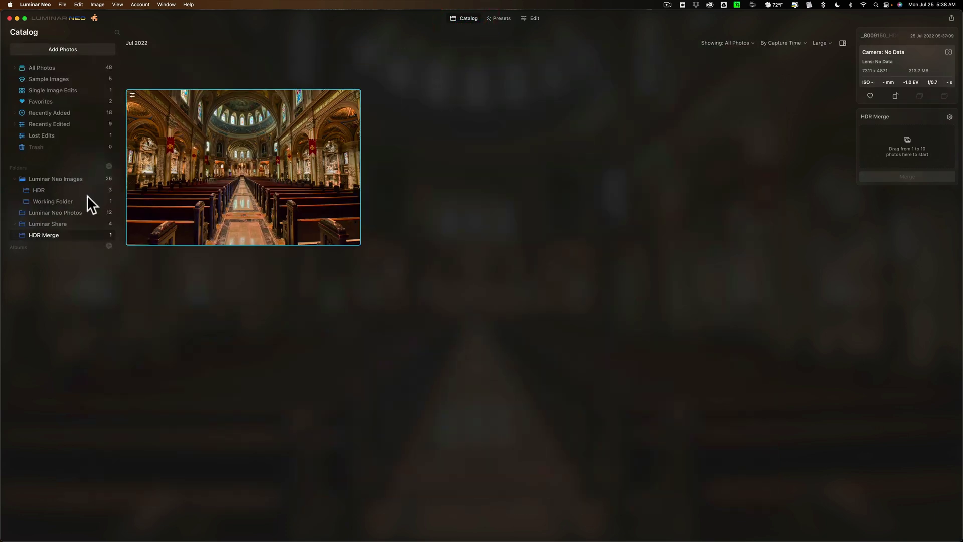
{"action": "left_click", "coordinate": [57, 202]}
{"action": "double_click", "coordinate": [253, 161]}
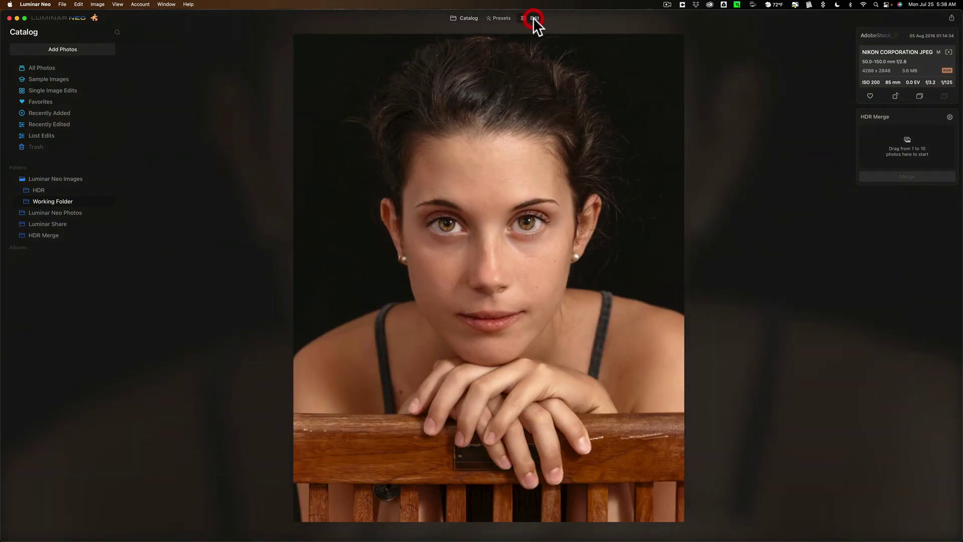
{"action": "left_click", "coordinate": [533, 18]}
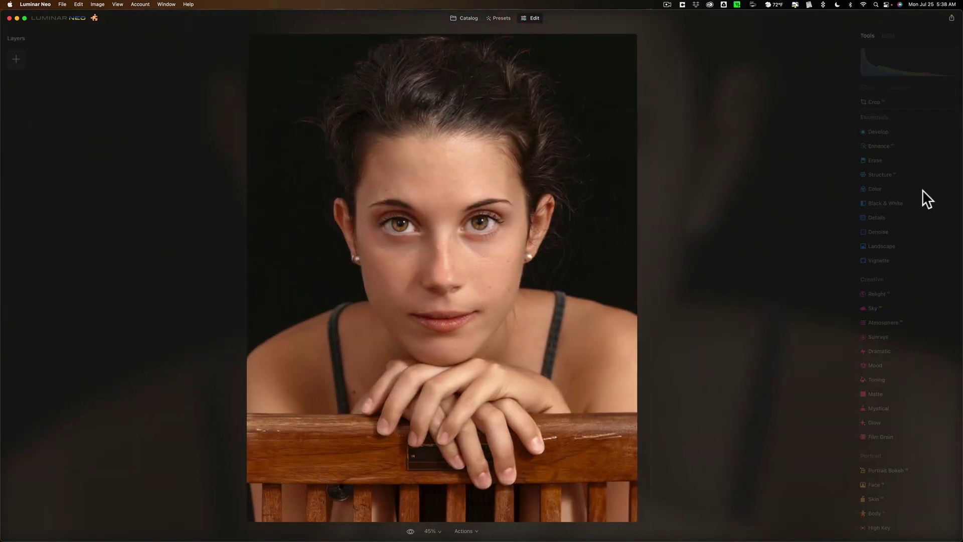
Scroll down to the Professional tools and expand Dodge & Burn
{"action": "scroll", "coordinate": [911, 189], "scroll_direction": "down", "scroll_amount": 3}
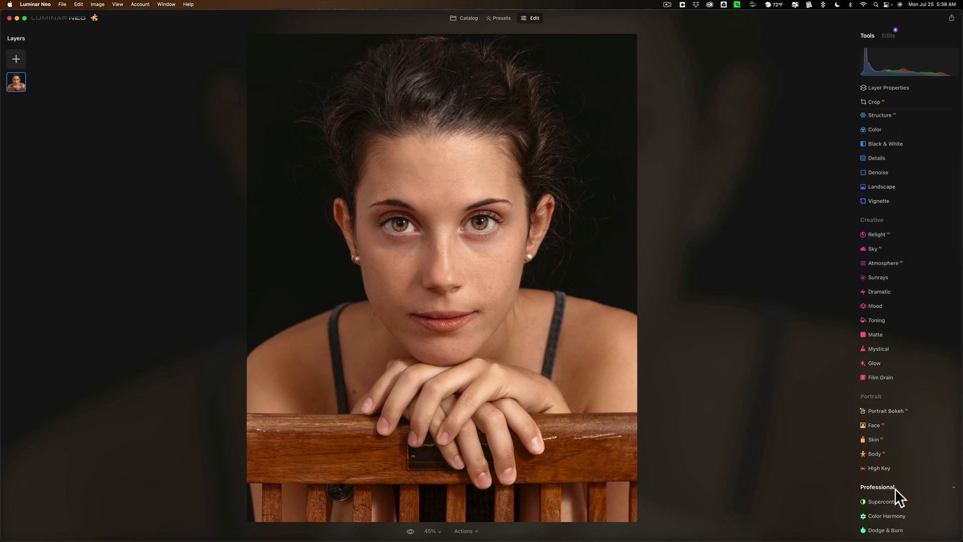
{"action": "left_click", "coordinate": [886, 530]}
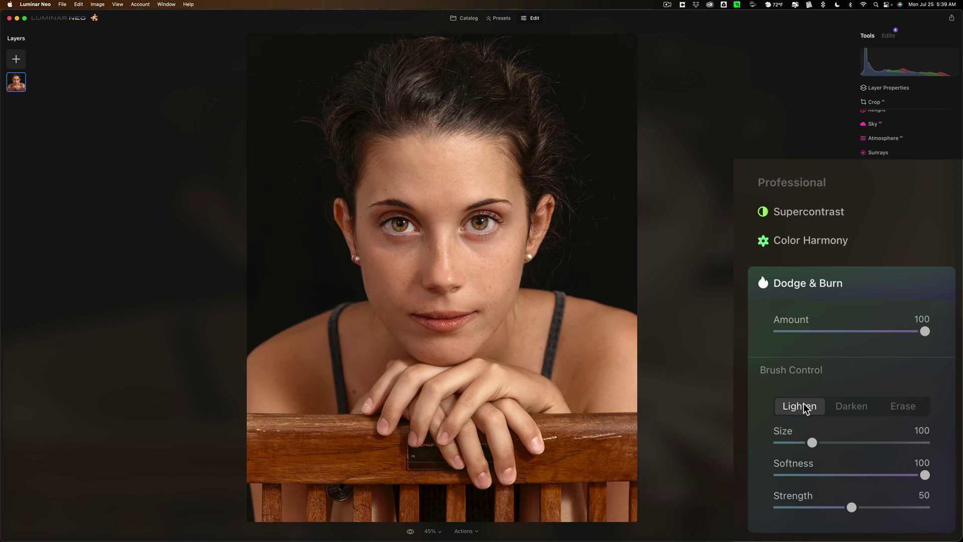
Set a Lighten brush to Size 182 and Strength 13, then paint over the forehead and eyes
{"action": "left_click", "coordinate": [806, 407]}
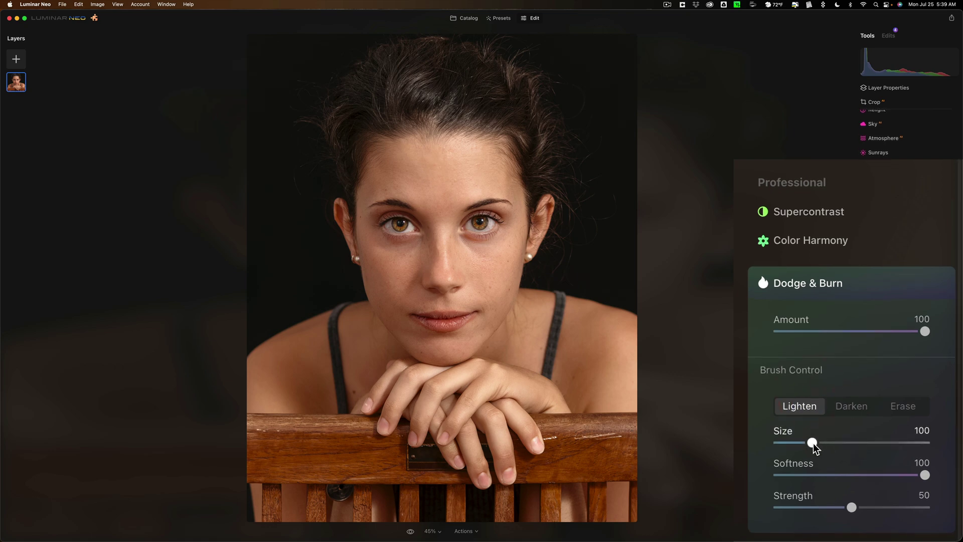
{"action": "left_click_drag", "start_coordinate": [813, 443], "coordinate": [847, 444]}
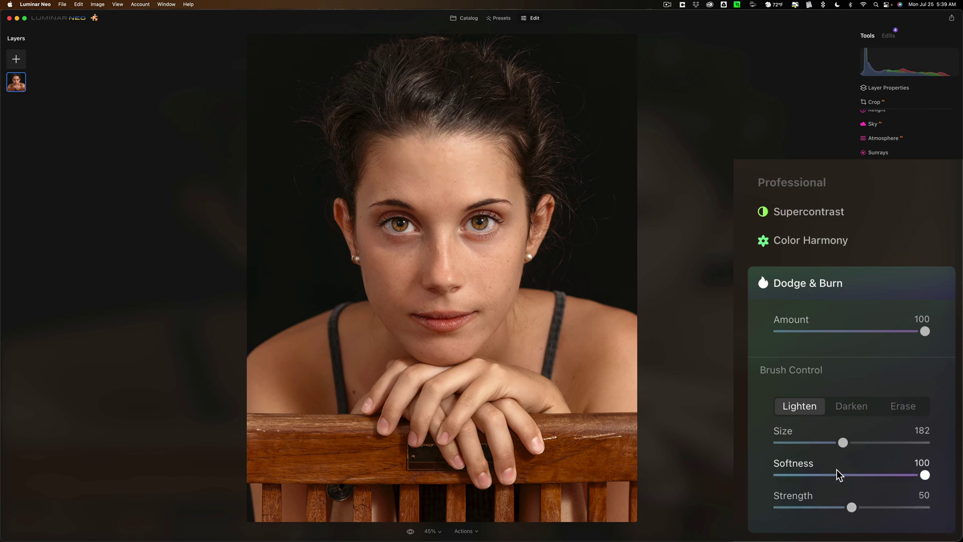
{"action": "left_click_drag", "start_coordinate": [852, 507], "coordinate": [798, 503]}
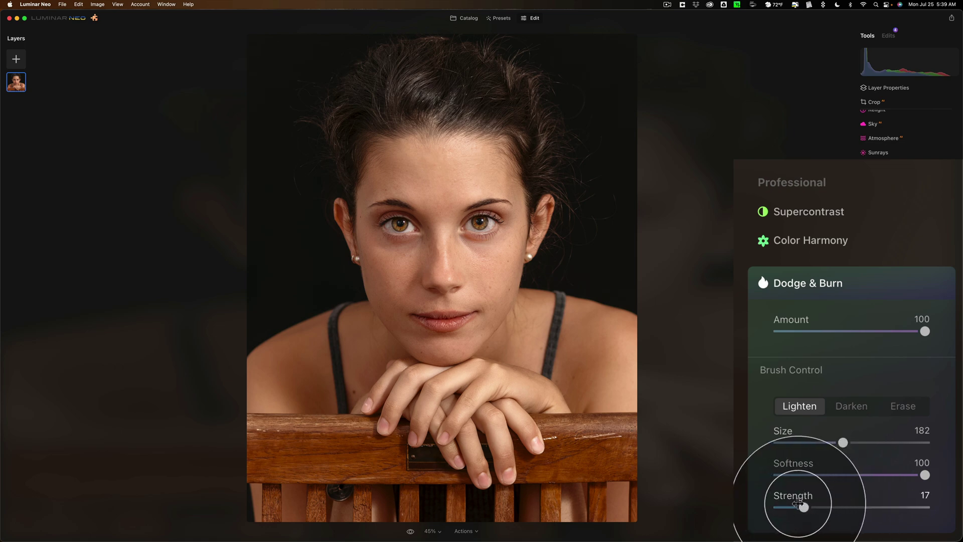
{"action": "left_click_drag", "start_coordinate": [799, 504], "coordinate": [798, 504]}
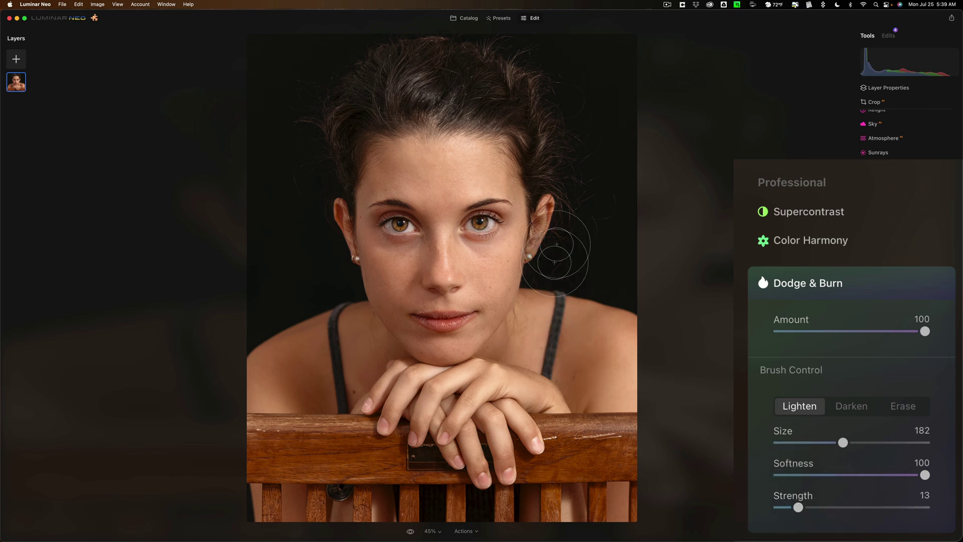
{"action": "mouse_move", "coordinate": [482, 169]}
{"action": "left_mouse_down"}
{"action": "mouse_move", "coordinate": [474, 161]}
{"action": "mouse_move", "coordinate": [421, 176]}
{"action": "mouse_move", "coordinate": [430, 222]}
{"action": "mouse_move", "coordinate": [497, 223]}
{"action": "left_mouse_up"}
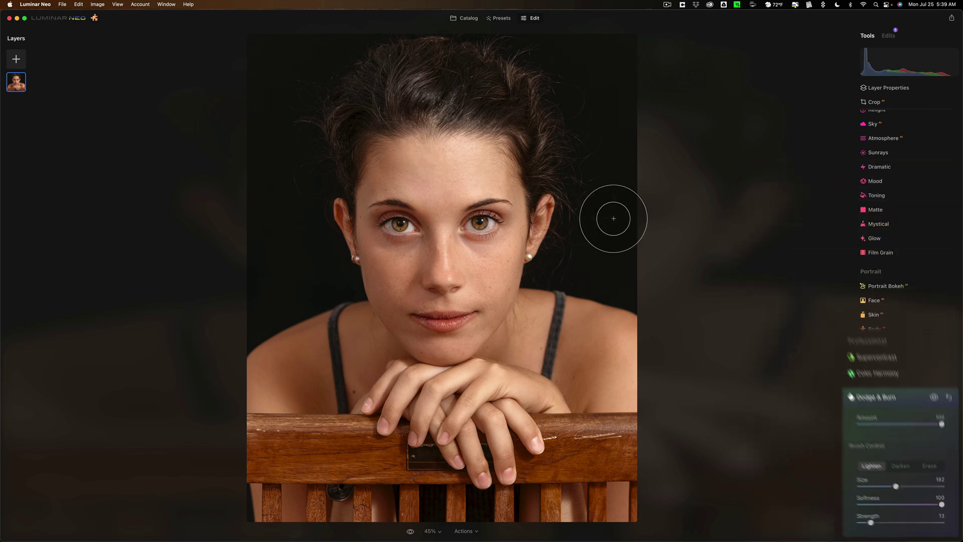
{"action": "mouse_move", "coordinate": [474, 169]}
{"action": "left_mouse_down"}
{"action": "mouse_move", "coordinate": [455, 169]}
{"action": "mouse_move", "coordinate": [430, 187]}
{"action": "mouse_move", "coordinate": [435, 208]}
{"action": "left_mouse_up"}
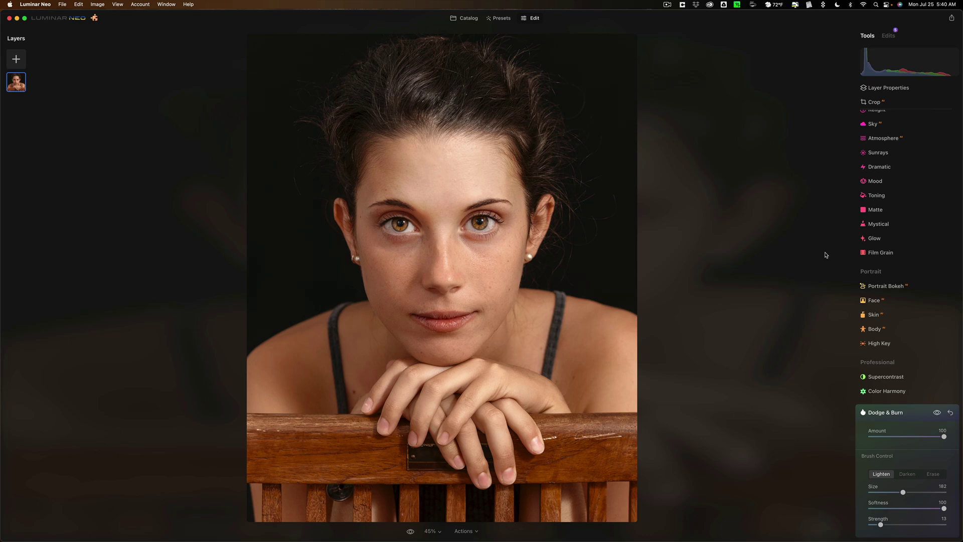
Undo the last stroke, then reset and delete the Dodge & Burn edit from the Edits list
{"action": "key", "text": "super"}
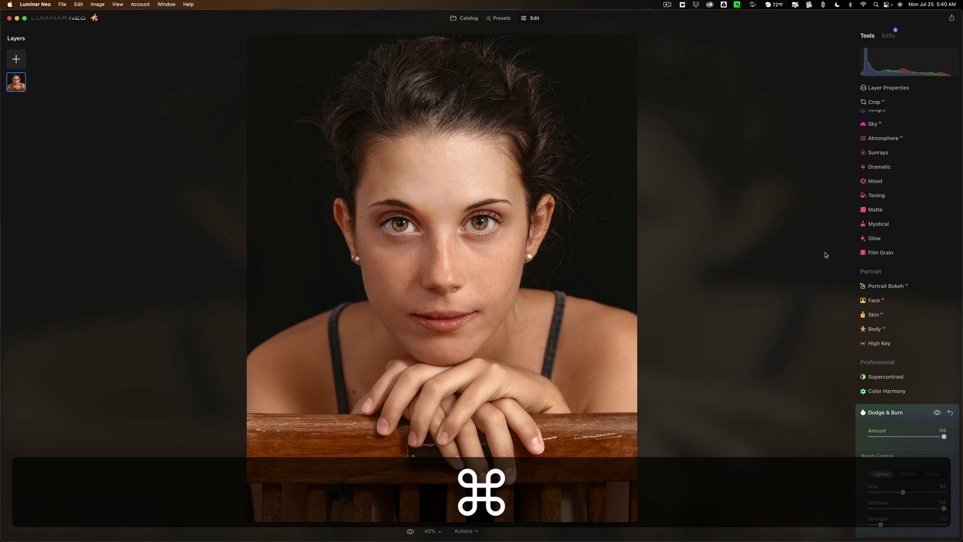
{"action": "key", "text": "super+z"}
{"action": "key", "text": "super+z"}
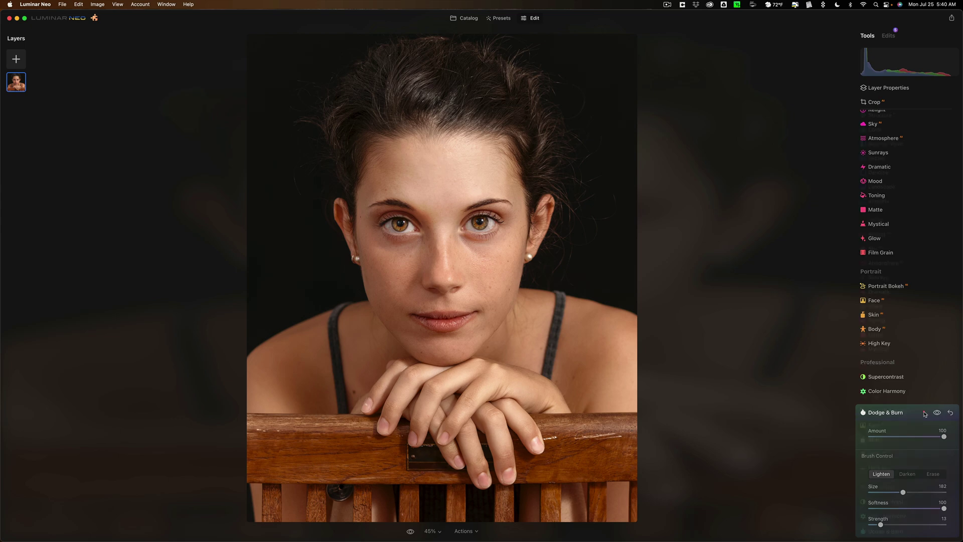
{"action": "left_click", "coordinate": [925, 412]}
{"action": "left_click", "coordinate": [889, 35]}
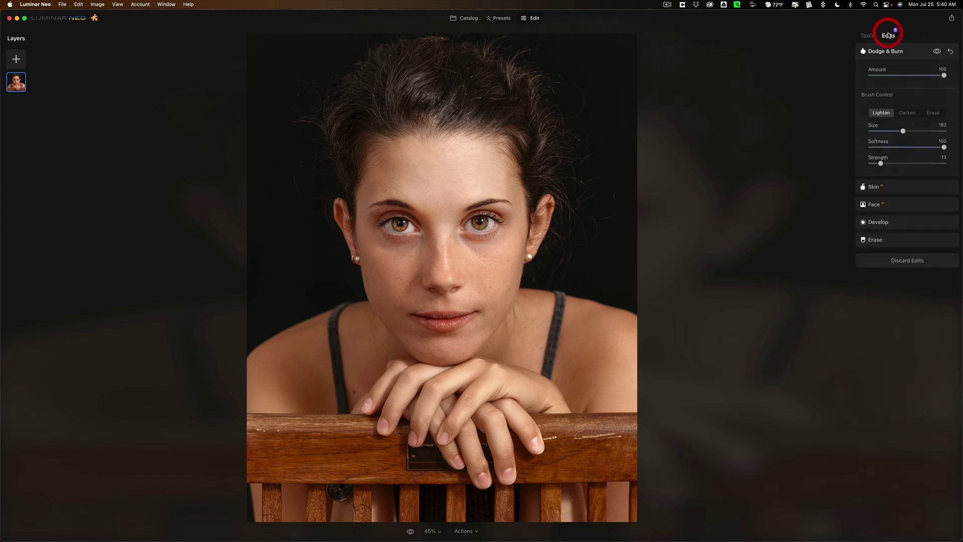
{"action": "left_click", "coordinate": [937, 60]}
{"action": "left_click", "coordinate": [937, 59]}
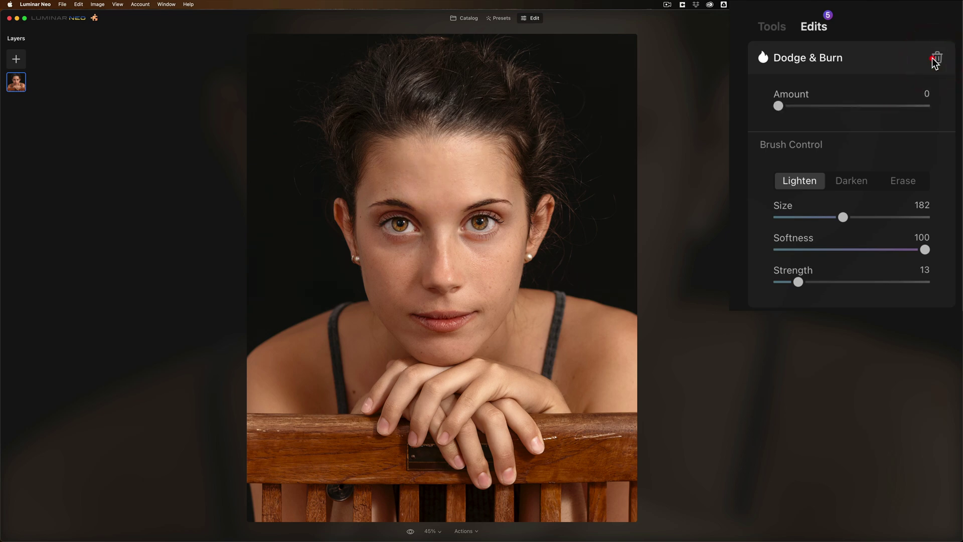
{"action": "left_click", "coordinate": [868, 35]}
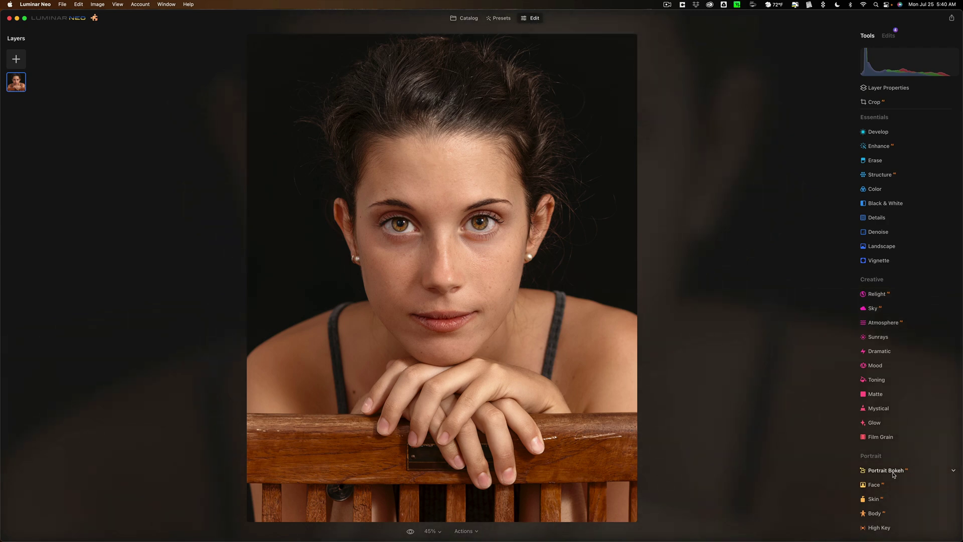
Reopen Dodge & Burn at Strength 100 and lighten a patch across the forehead
{"action": "scroll", "coordinate": [894, 475], "scroll_direction": "down", "scroll_amount": 3}
{"action": "left_click", "coordinate": [885, 529]}
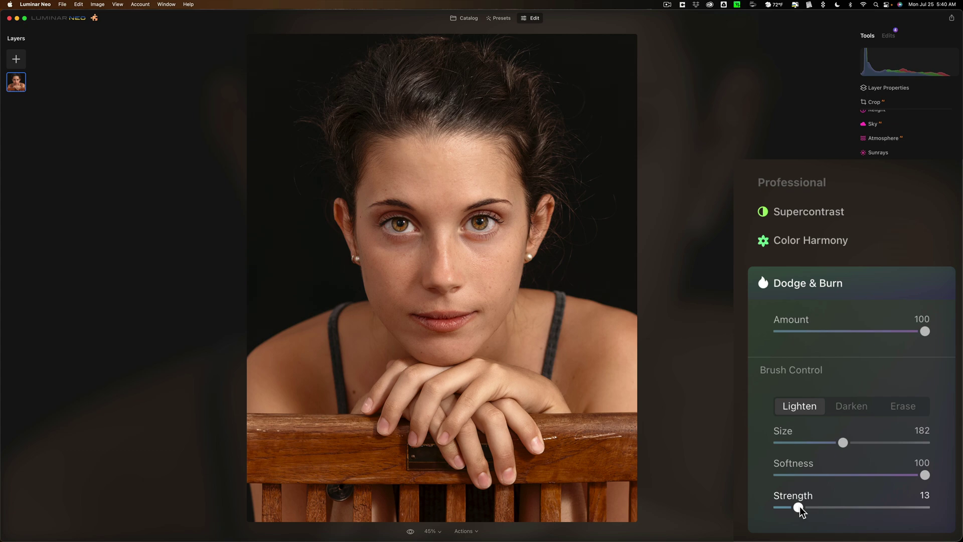
{"action": "left_click_drag", "start_coordinate": [799, 507], "coordinate": [925, 507]}
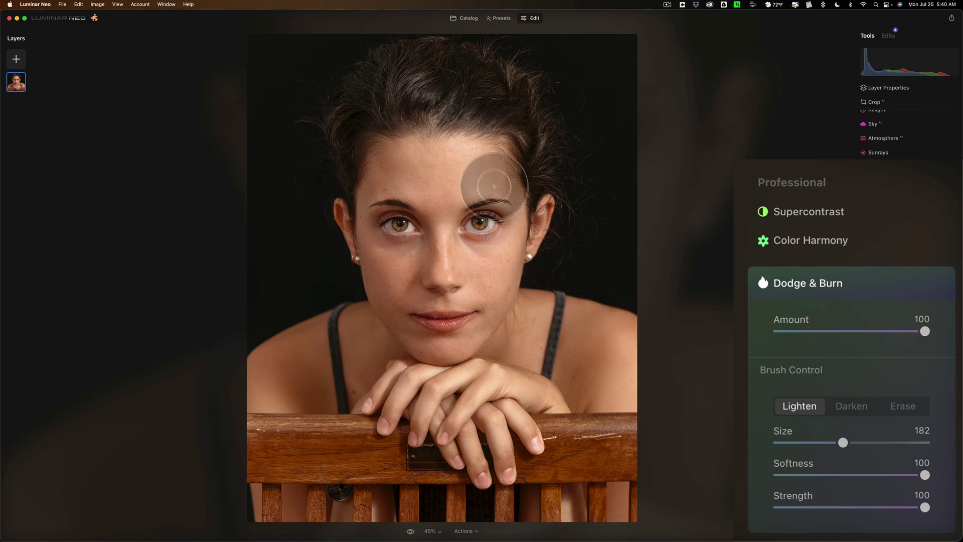
{"action": "mouse_move", "coordinate": [491, 167]}
{"action": "left_mouse_down"}
{"action": "mouse_move", "coordinate": [469, 162]}
{"action": "mouse_move", "coordinate": [433, 183]}
{"action": "mouse_move", "coordinate": [490, 273]}
{"action": "mouse_move", "coordinate": [469, 258]}
{"action": "mouse_move", "coordinate": [495, 263]}
{"action": "left_mouse_up"}
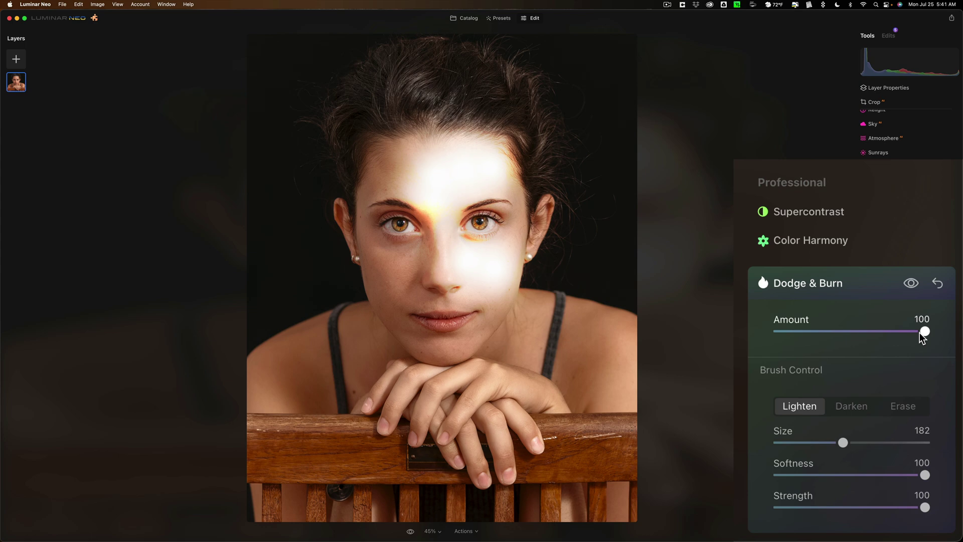
Lower the Dodge & Burn Amount to 31 and toggle the effect off and on to compare
{"action": "left_click_drag", "start_coordinate": [923, 332], "coordinate": [813, 332]}
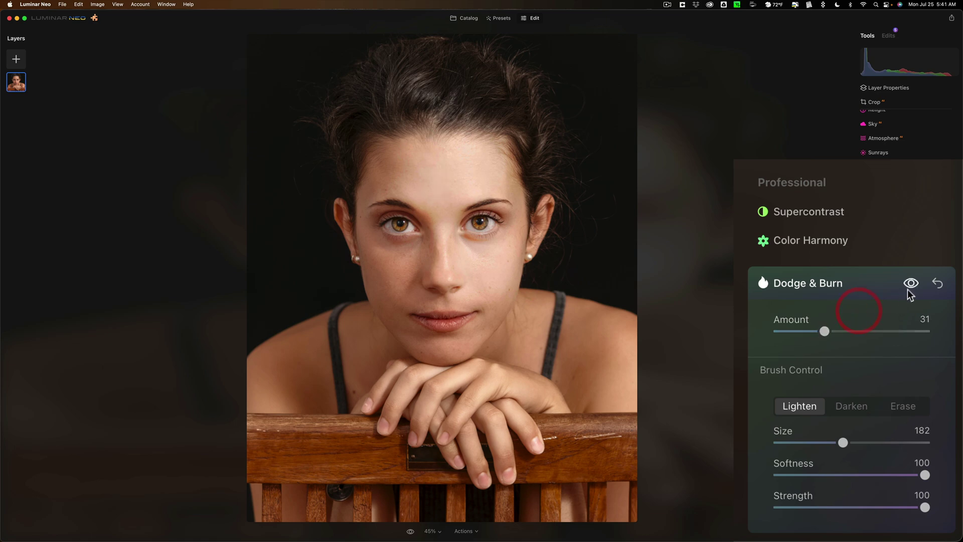
{"action": "left_click", "coordinate": [912, 284]}
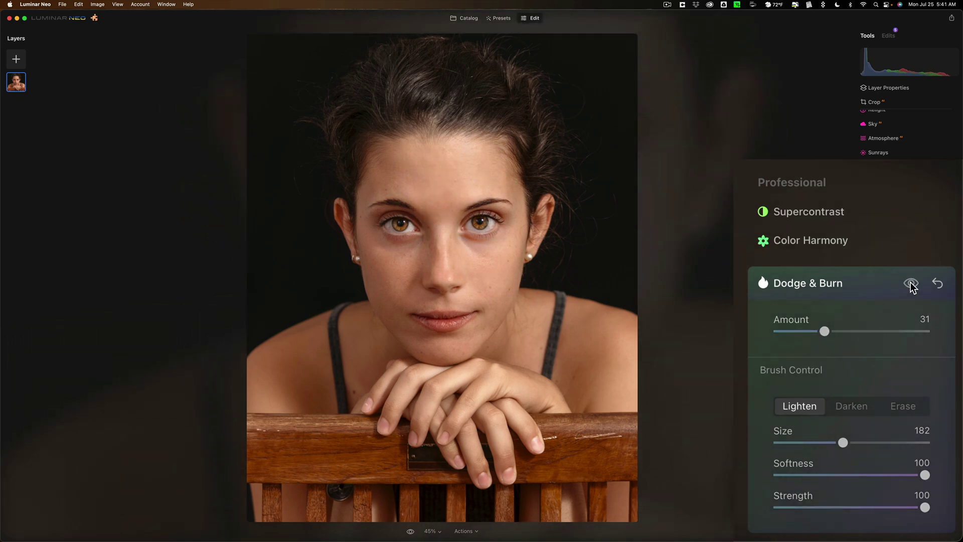
{"action": "left_click", "coordinate": [912, 284]}
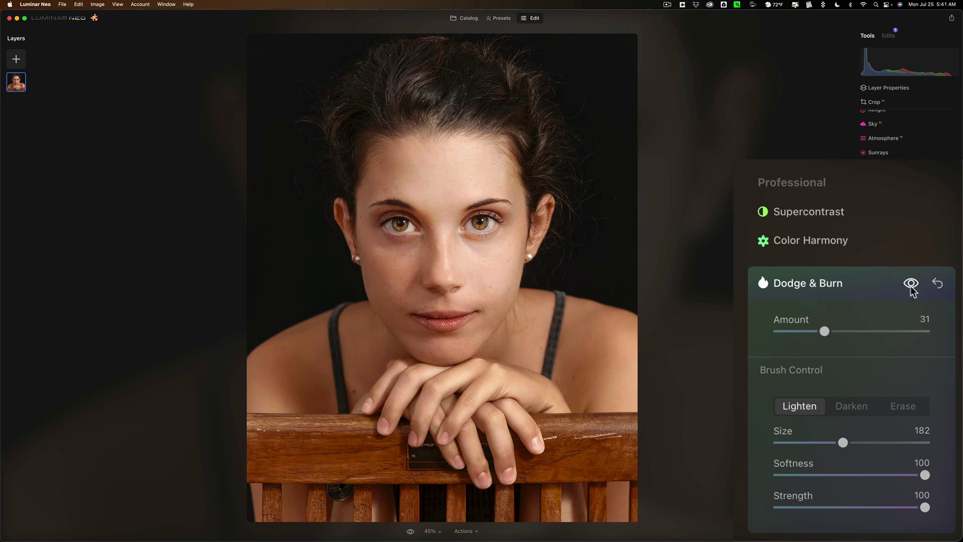
Switch Dodge & Burn to Darken at Strength 100 and paint along the left edge of the face
{"action": "left_click", "coordinate": [861, 279]}
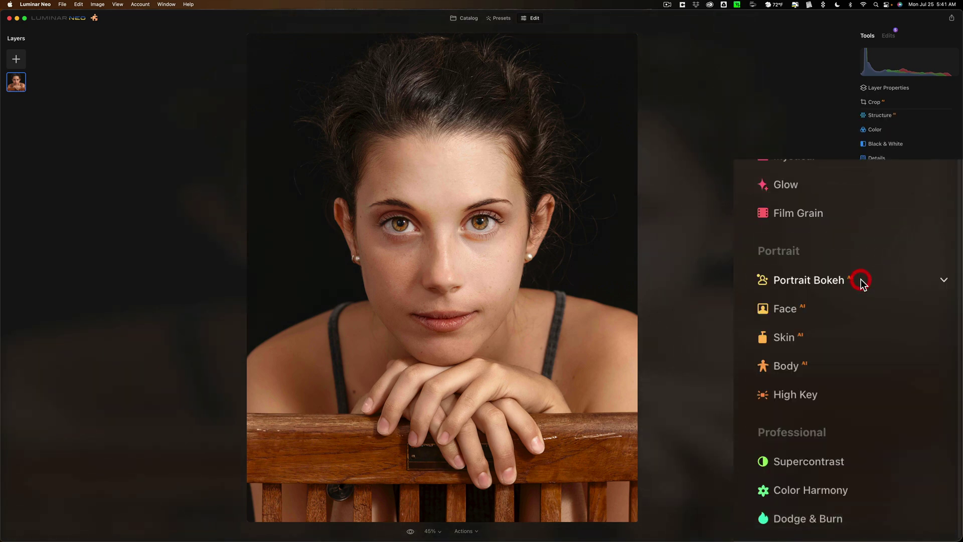
{"action": "left_click", "coordinate": [862, 519]}
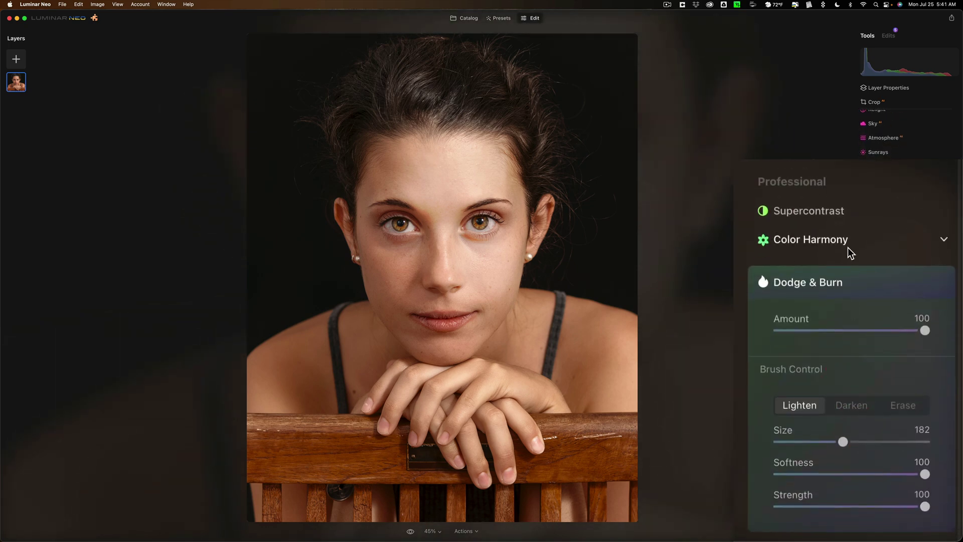
{"action": "left_click", "coordinate": [849, 407]}
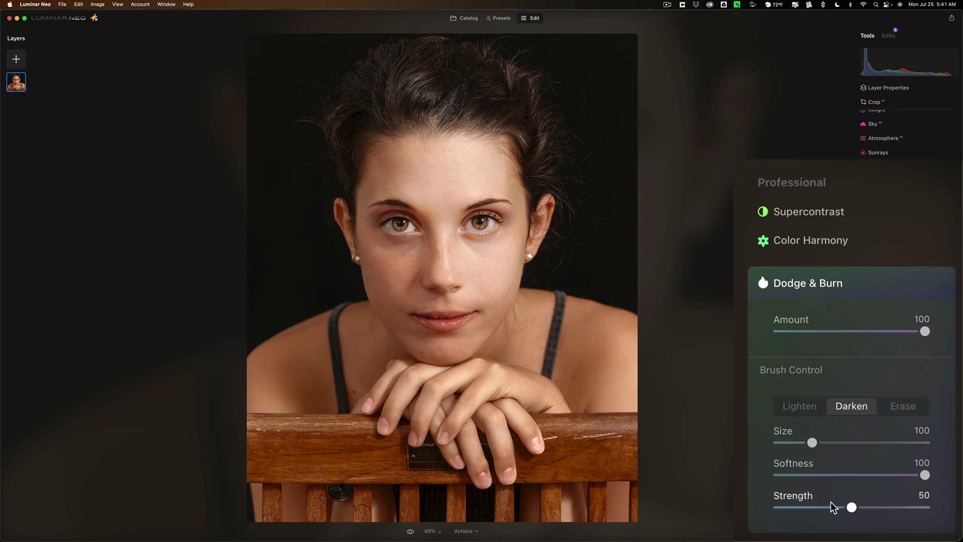
{"action": "left_click_drag", "start_coordinate": [851, 507], "coordinate": [956, 507]}
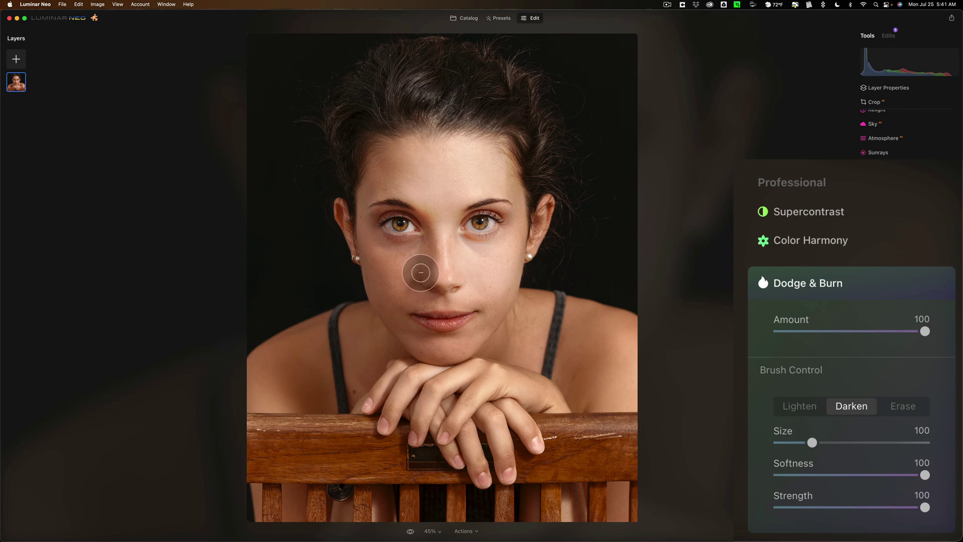
{"action": "mouse_move", "coordinate": [369, 217]}
{"action": "left_mouse_down"}
{"action": "mouse_move", "coordinate": [377, 181]}
{"action": "mouse_move", "coordinate": [371, 251]}
{"action": "mouse_move", "coordinate": [390, 271]}
{"action": "mouse_move", "coordinate": [387, 296]}
{"action": "mouse_move", "coordinate": [406, 336]}
{"action": "mouse_move", "coordinate": [434, 351]}
{"action": "mouse_move", "coordinate": [395, 318]}
{"action": "left_mouse_up"}
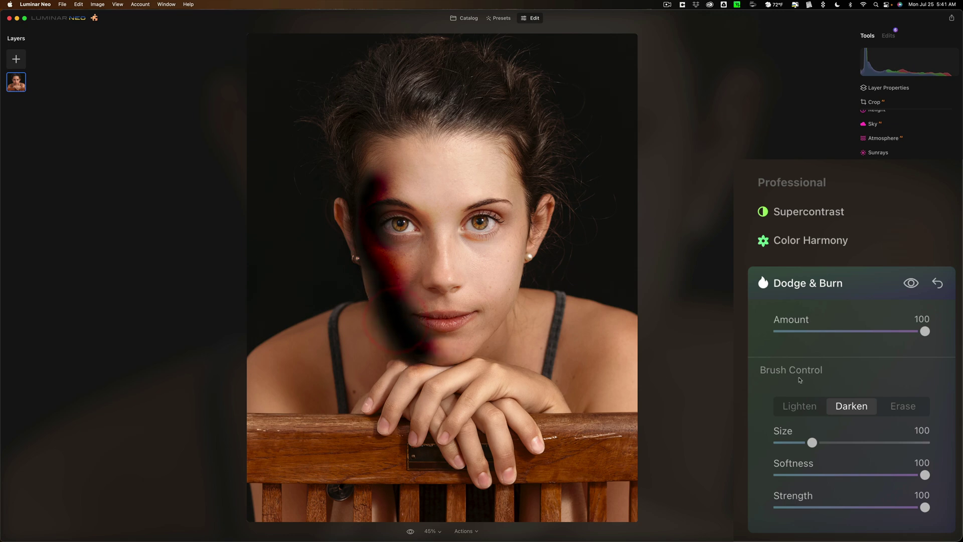
Reduce the darkening Amount, compare before and after, and settle on Amount 17
{"action": "left_click_drag", "start_coordinate": [923, 332], "coordinate": [796, 326]}
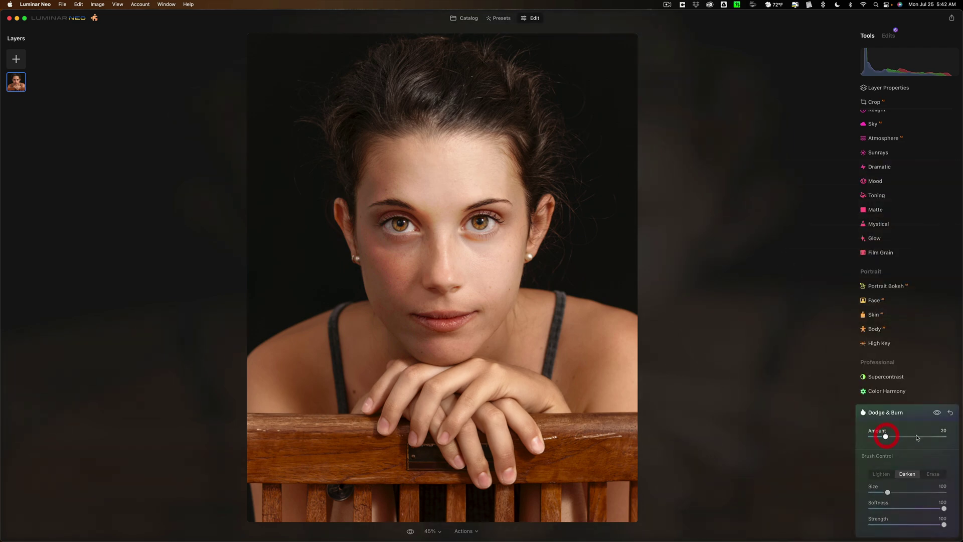
{"action": "left_click", "coordinate": [938, 413]}
{"action": "left_click", "coordinate": [937, 413]}
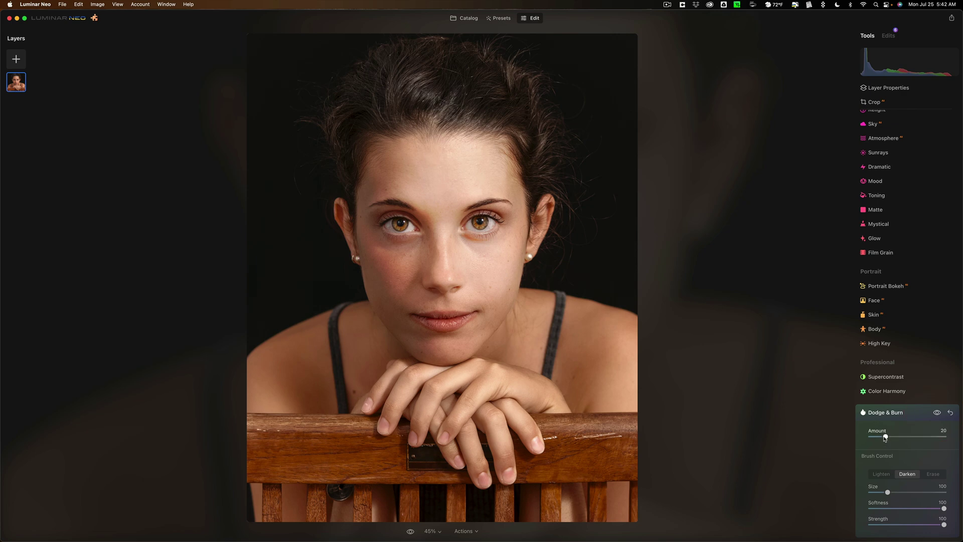
{"action": "left_click_drag", "start_coordinate": [886, 437], "coordinate": [884, 438]}
Delete the darkening and lightening Dodge & Burn edits, leaving Skin, Face and Develop applied
{"action": "left_click", "coordinate": [912, 411]}
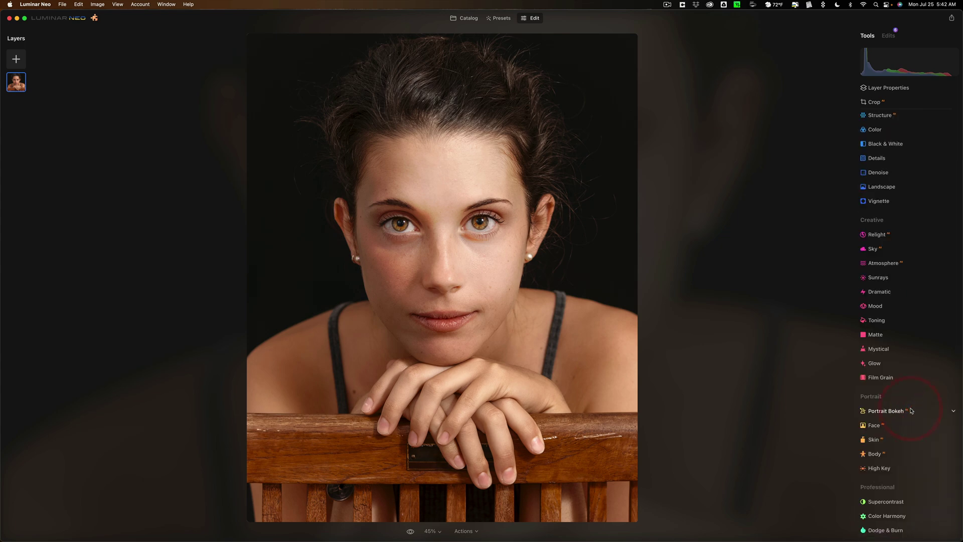
{"action": "left_click", "coordinate": [888, 35]}
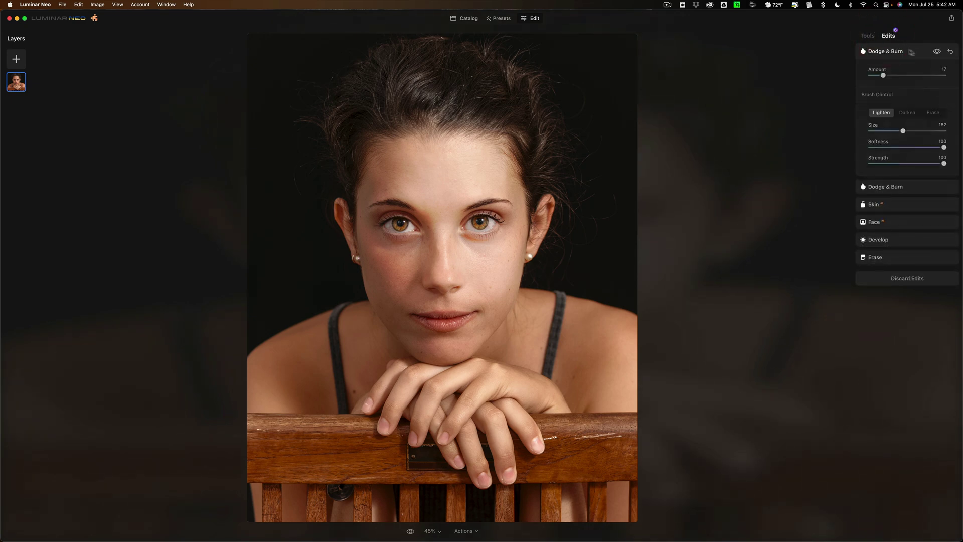
{"action": "left_click", "coordinate": [951, 52]}
{"action": "left_click", "coordinate": [950, 53]}
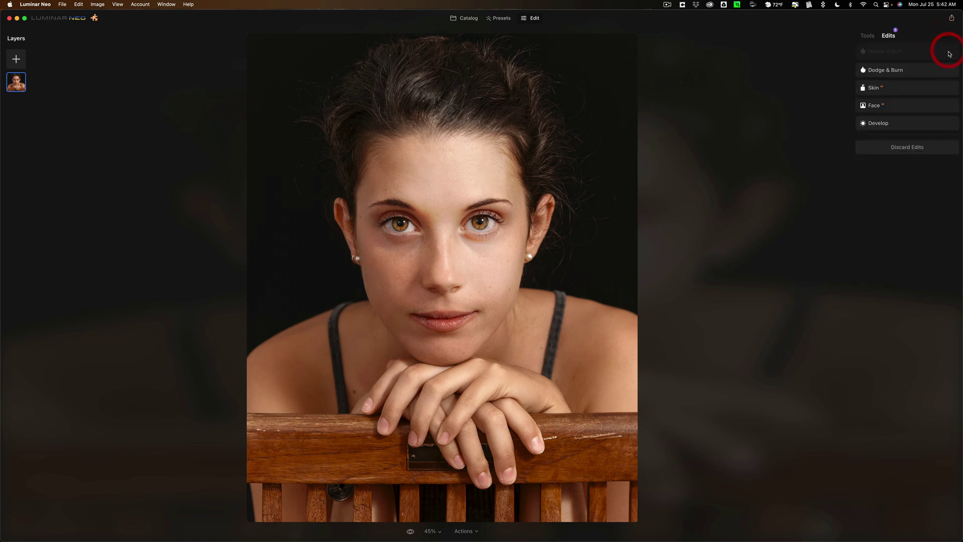
{"action": "left_click", "coordinate": [935, 60]}
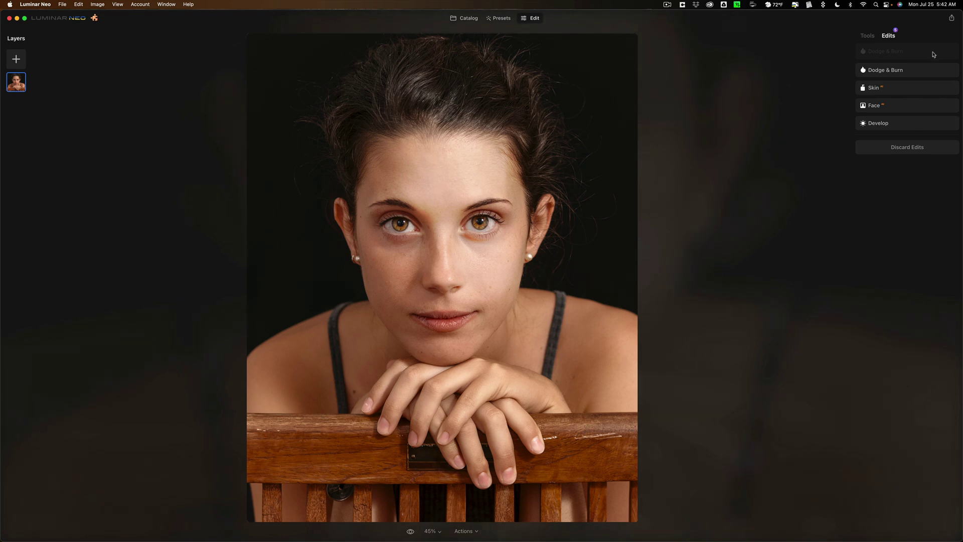
{"action": "left_click", "coordinate": [930, 70]}
{"action": "left_click", "coordinate": [868, 36]}
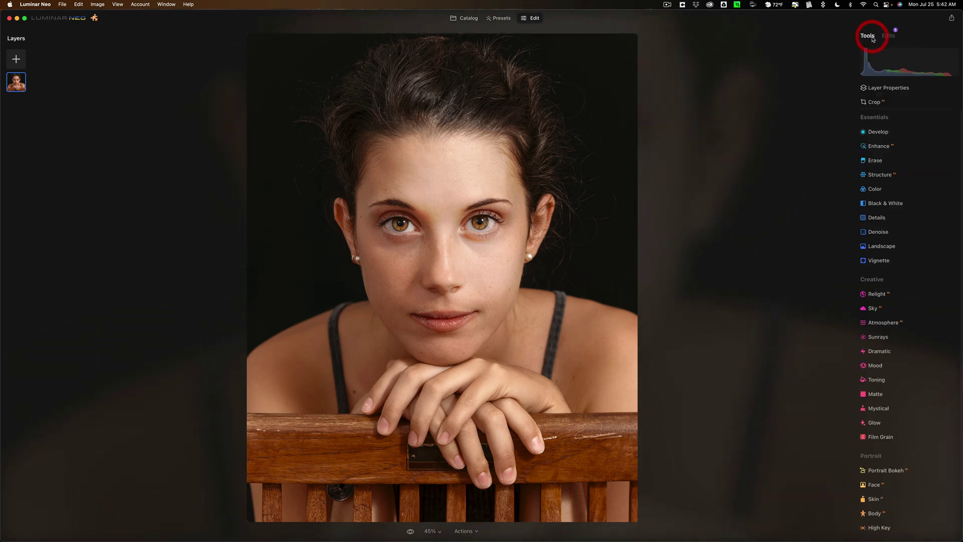
{"action": "left_click", "coordinate": [889, 36]}
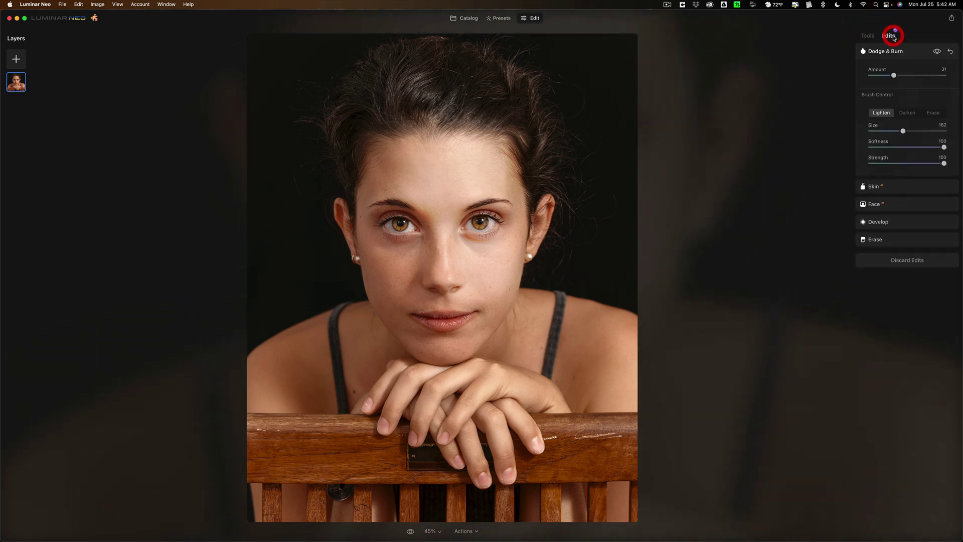
{"action": "left_click", "coordinate": [951, 52]}
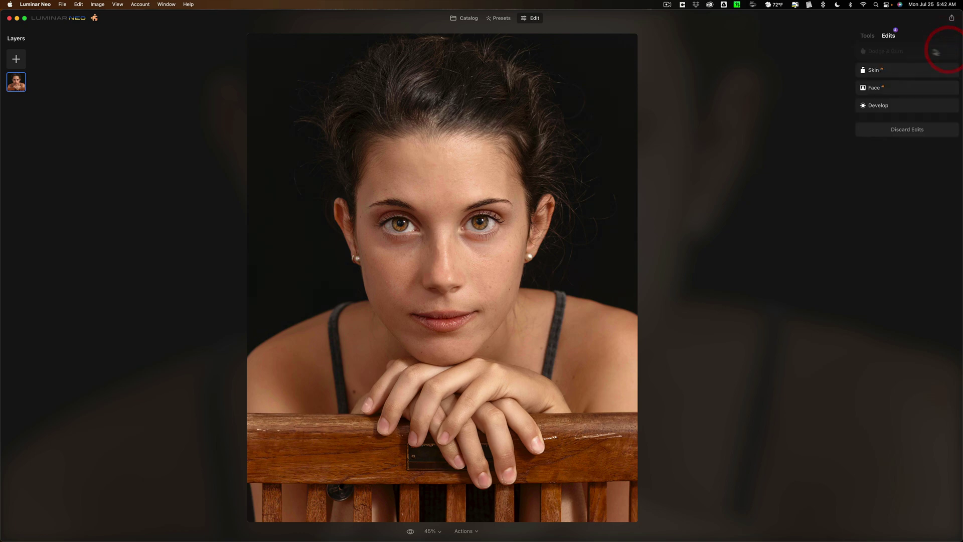
Reopen Dodge & Burn from Tools and lower the Lighten brush Strength to 12
{"action": "left_click", "coordinate": [868, 36]}
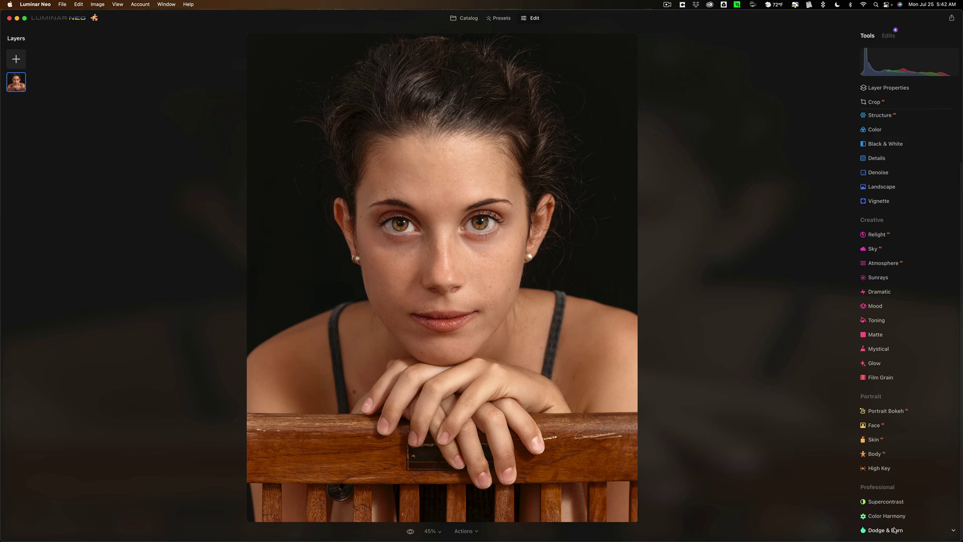
{"action": "left_click", "coordinate": [886, 526]}
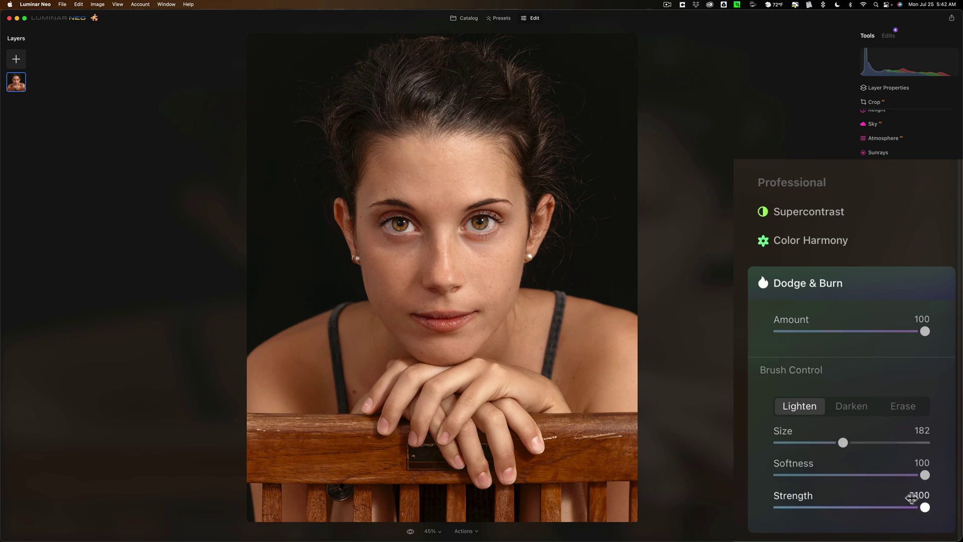
{"action": "left_click_drag", "start_coordinate": [924, 506], "coordinate": [786, 503]}
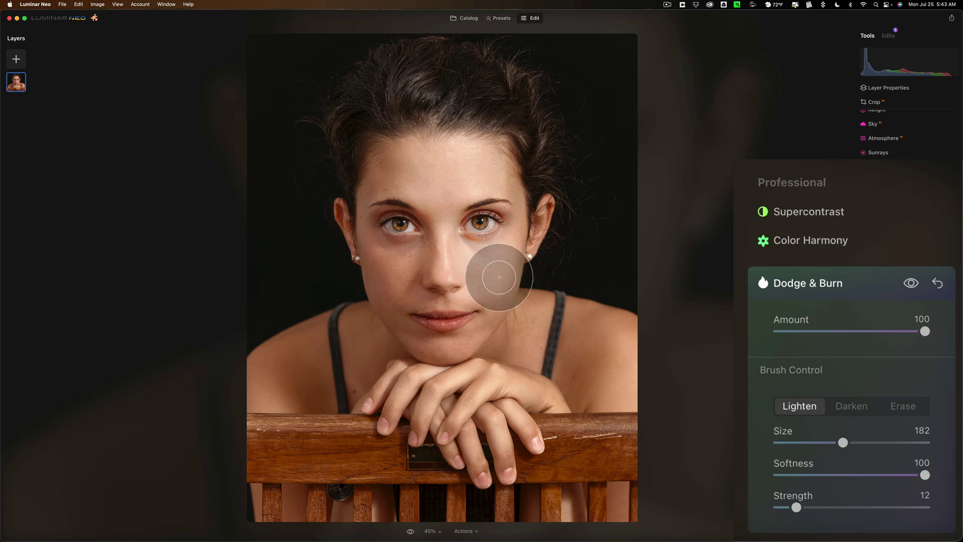
Set a Darken brush at Strength 11 and Size 76, and dab the nose bridge
{"action": "left_click", "coordinate": [858, 408]}
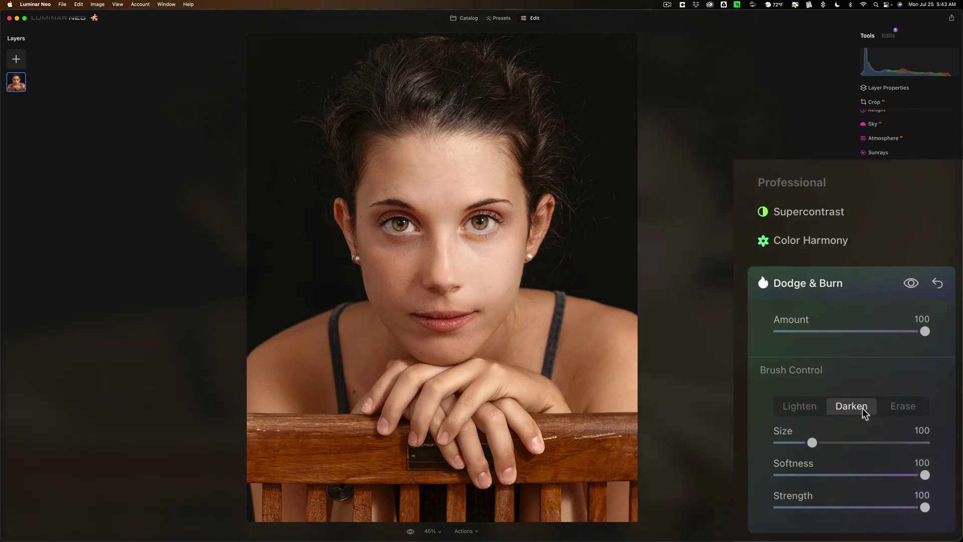
{"action": "left_click_drag", "start_coordinate": [924, 507], "coordinate": [779, 509]}
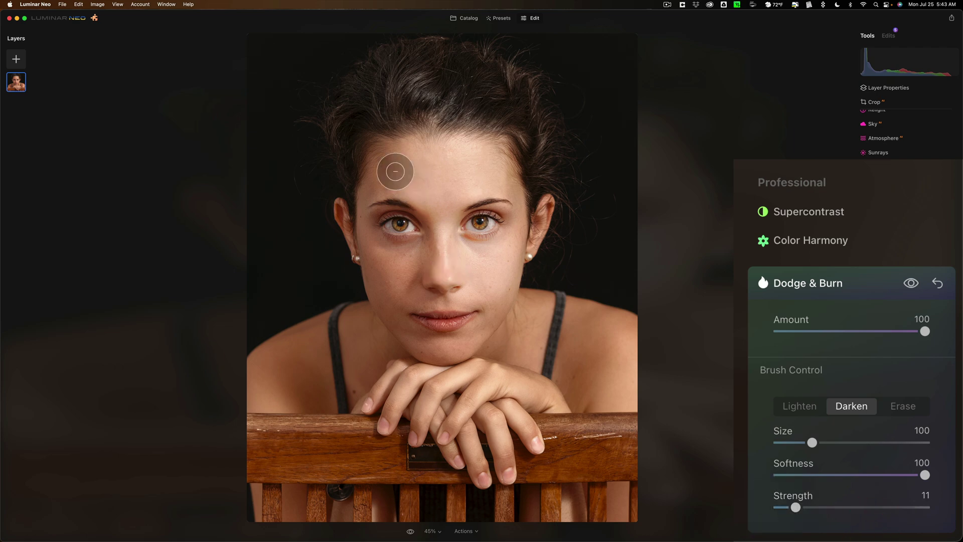
{"action": "key", "text": "bracketright"}
{"action": "key", "text": "bracketright"}
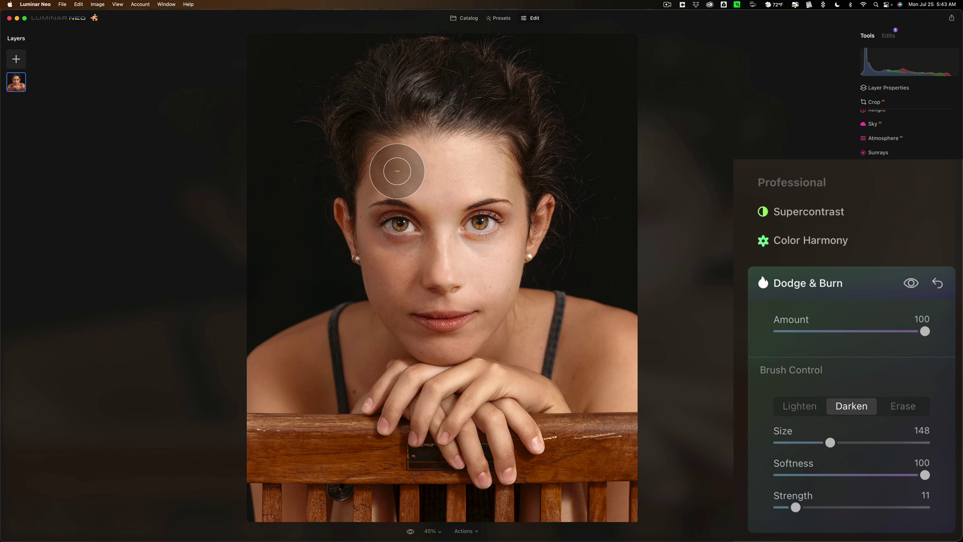
{"action": "key", "text": "bracketright"}
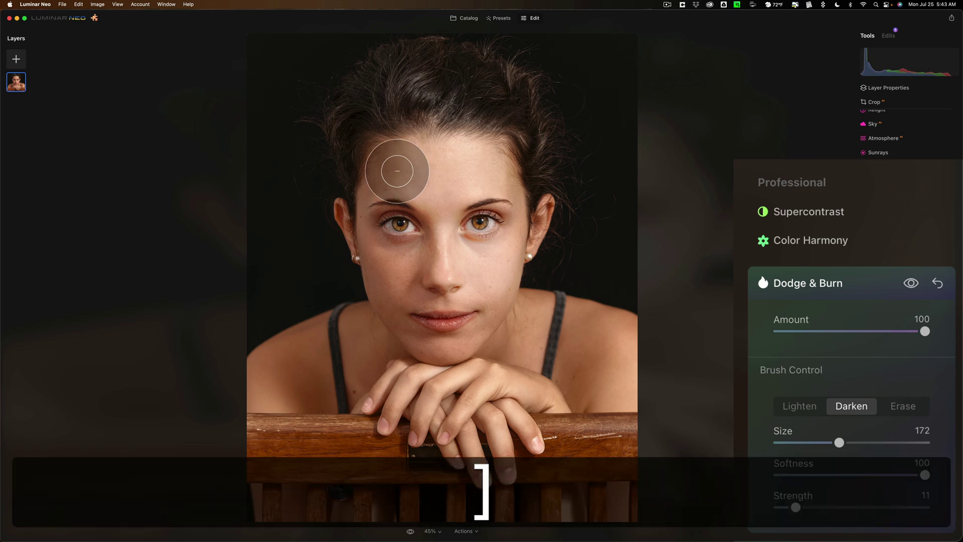
{"action": "key", "text": "bracketleft"}
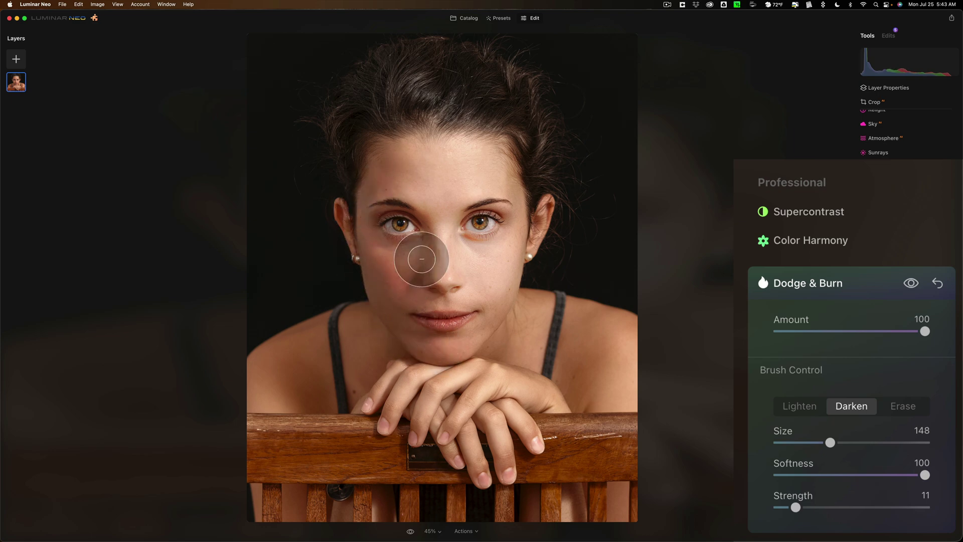
{"action": "key", "text": "bracketleft"}
{"action": "key", "text": "bracketleft"}
{"action": "key", "text": "bracketleft"}
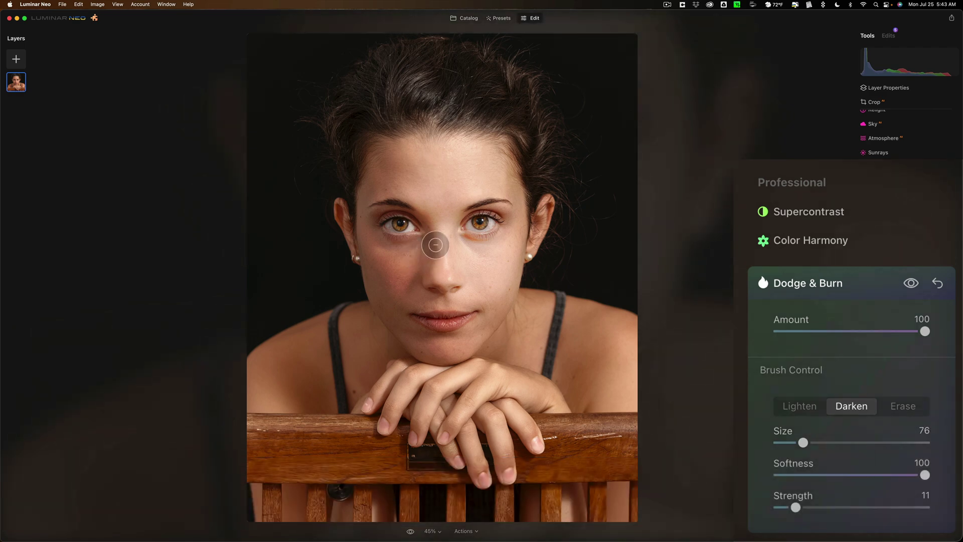
{"action": "left_click", "coordinate": [435, 244]}
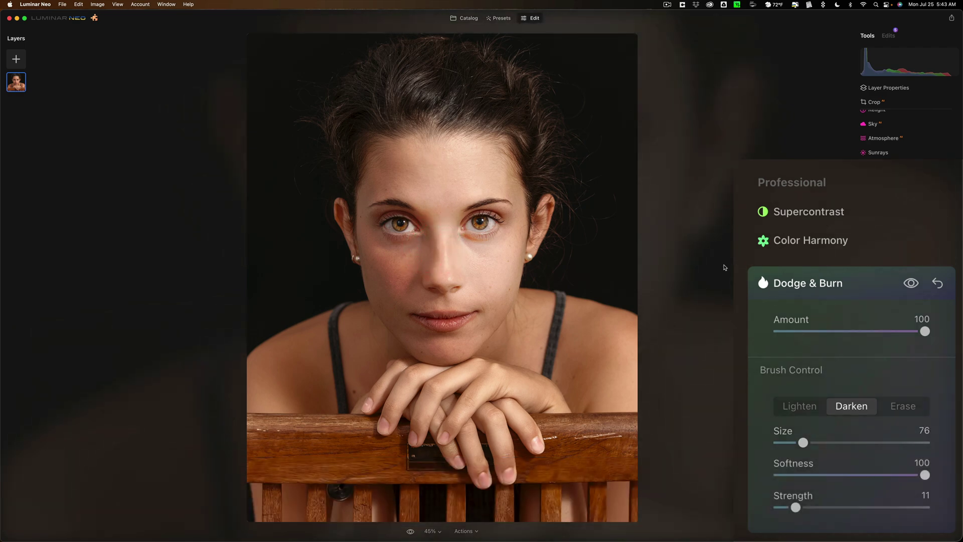
Reset the earlier Dodge & Burn strokes and settings, then reopen the tool
{"action": "left_click", "coordinate": [937, 284]}
{"action": "left_click", "coordinate": [883, 285]}
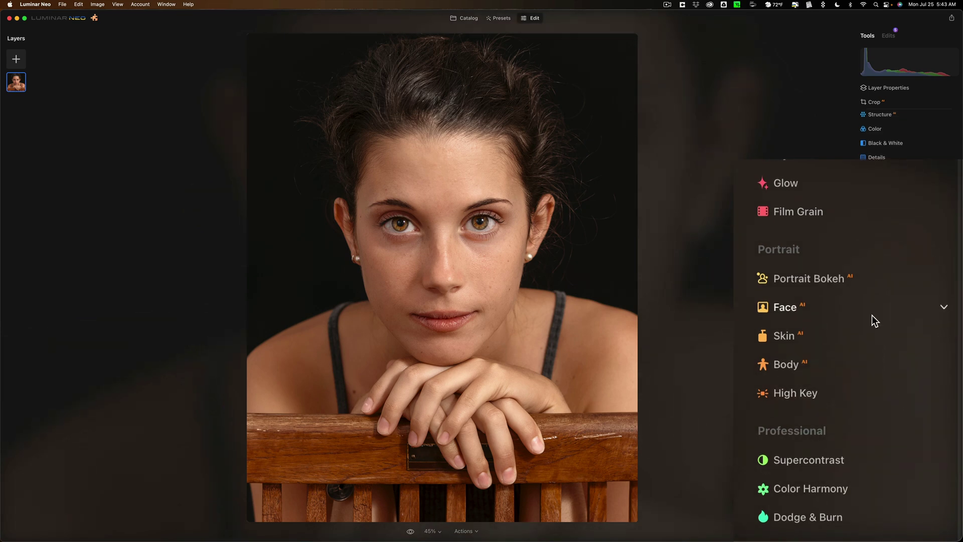
{"action": "left_click", "coordinate": [865, 517]}
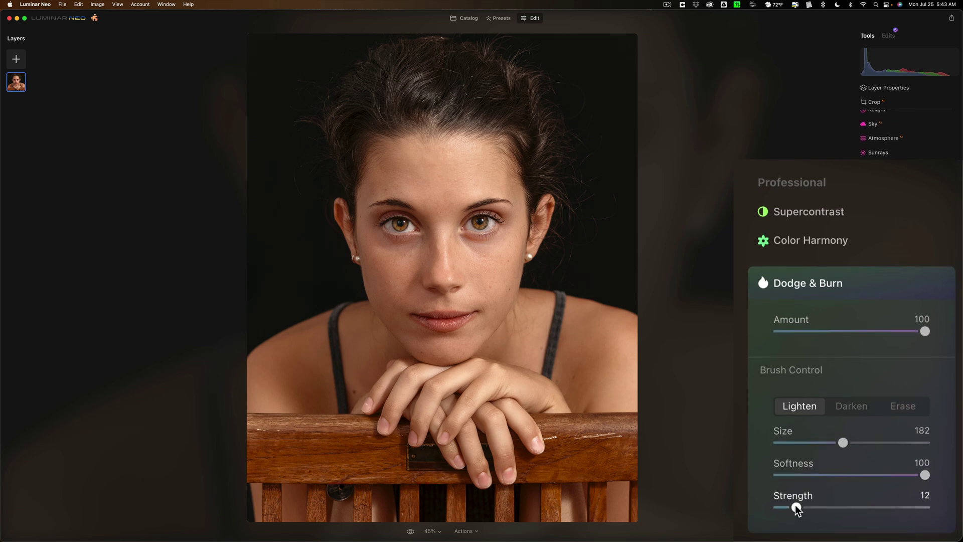
Paint a bright line down the nose centre with a Lighten brush, Strength 100, Size 38
{"action": "left_click_drag", "start_coordinate": [797, 507], "coordinate": [929, 508]}
{"action": "left_click", "coordinate": [798, 405]}
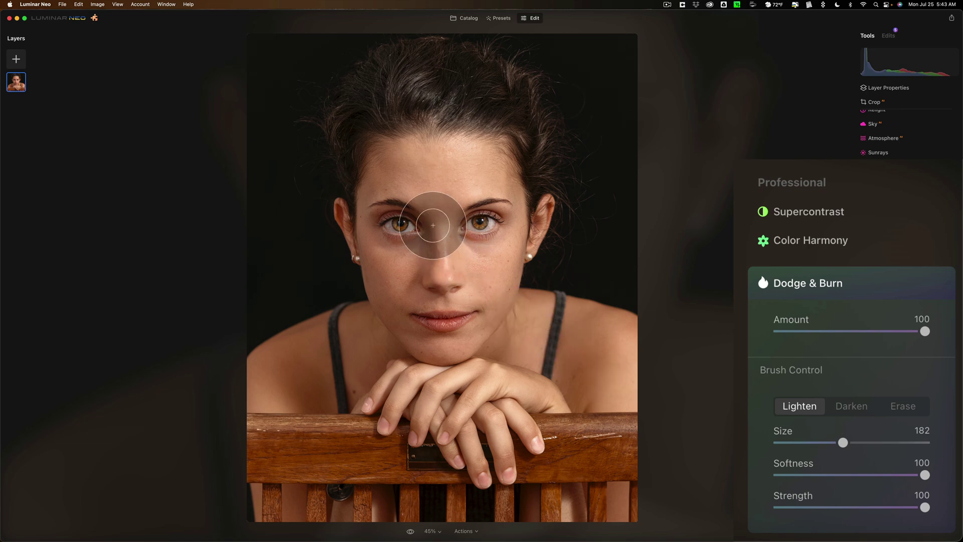
{"action": "key", "text": "bracketleft"}
{"action": "key", "text": "bracketleft"}
{"action": "key", "text": "bracketleft"}
{"action": "key", "text": "bracketleft"}
{"action": "key", "text": "bracketleft"}
{"action": "key", "text": "bracketleft"}
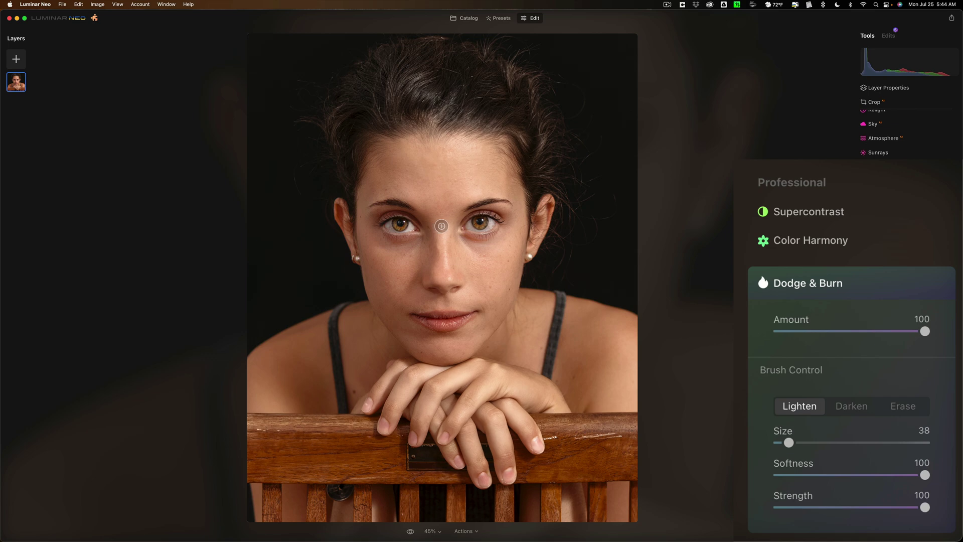
{"action": "left_click_drag", "start_coordinate": [441, 229], "coordinate": [444, 281]}
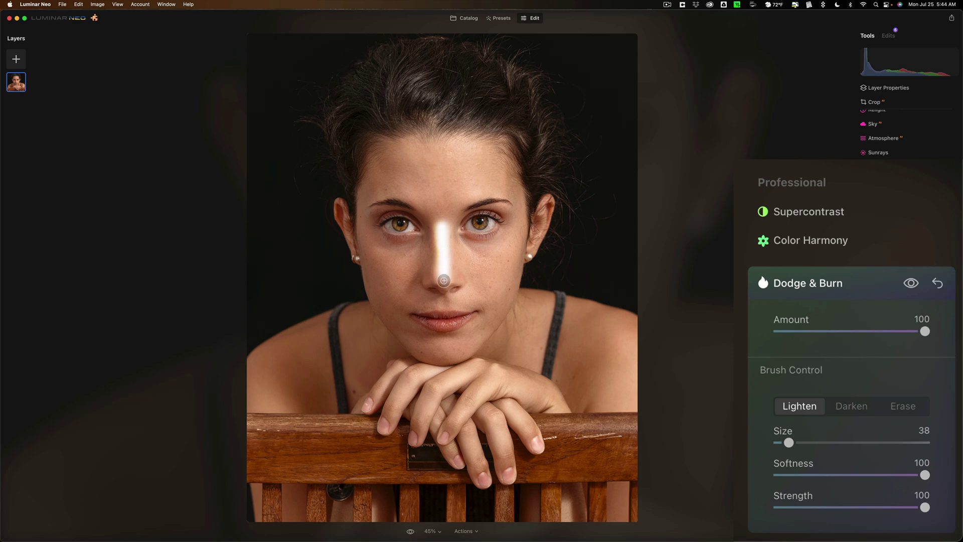
Darken lines down both sides of the nose with a Size 28 Darken brush
{"action": "left_click", "coordinate": [854, 407]}
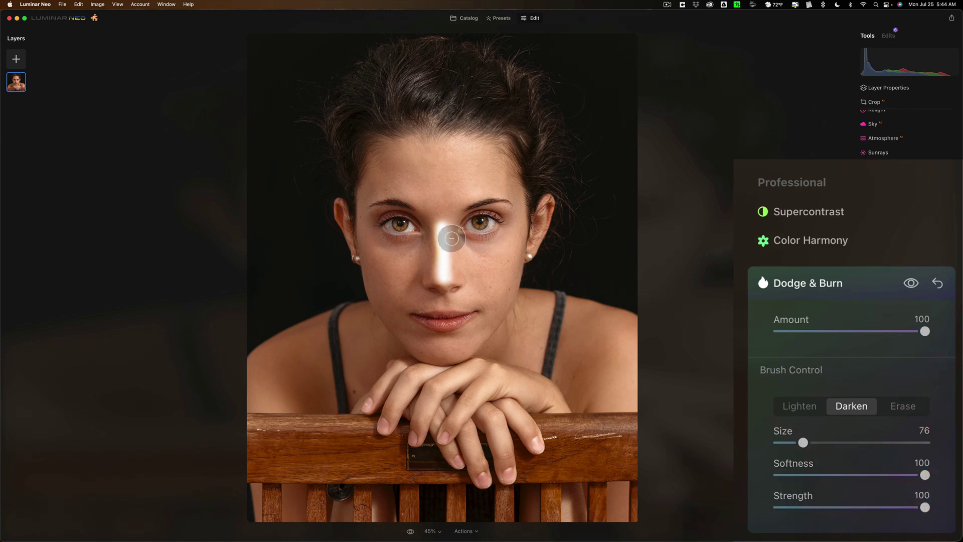
{"action": "key", "text": "bracketleft"}
{"action": "key", "text": "bracketleft"}
{"action": "key", "text": "bracketleft"}
{"action": "key", "text": "bracketleft"}
{"action": "left_click_drag", "start_coordinate": [452, 238], "coordinate": [454, 285]}
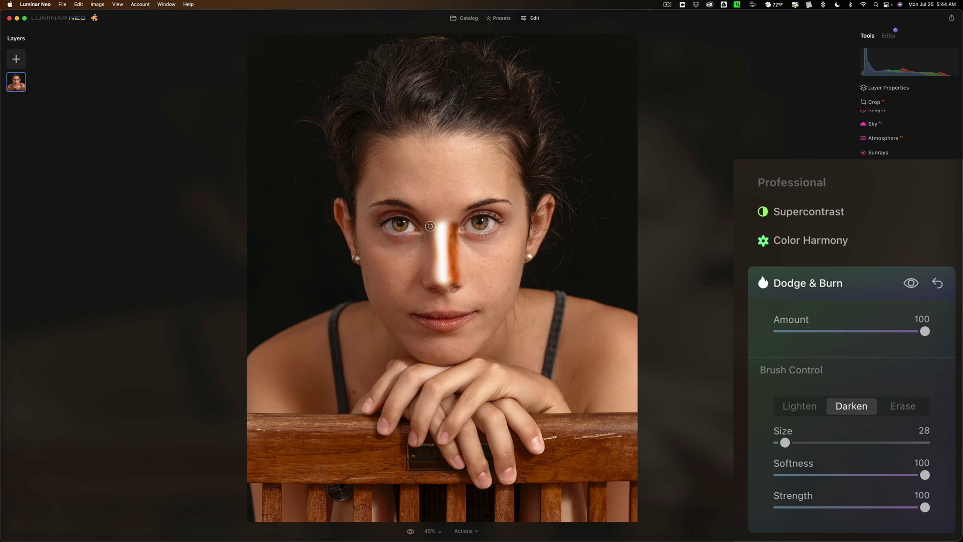
{"action": "left_click_drag", "start_coordinate": [430, 226], "coordinate": [432, 282]}
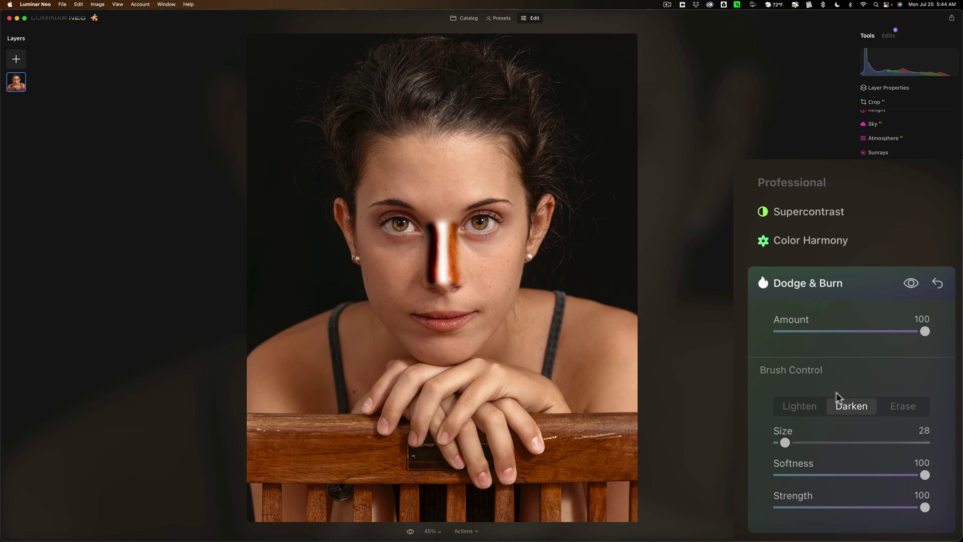
Lighten strips just outside both nose lines with a Size 38 Lighten brush
{"action": "left_click", "coordinate": [801, 408]}
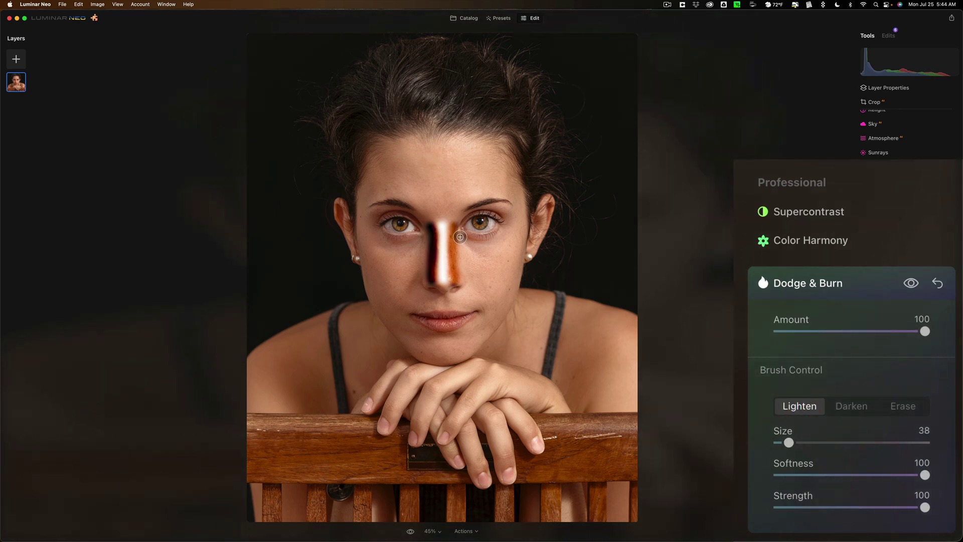
{"action": "key", "text": "bracketleft"}
{"action": "key", "text": "bracketleft"}
{"action": "key", "text": "bracketleft"}
{"action": "key", "text": "bracketright"}
{"action": "key", "text": "bracketright"}
{"action": "key", "text": "bracketright"}
{"action": "mouse_move", "coordinate": [461, 237]}
{"action": "left_mouse_down"}
{"action": "mouse_move", "coordinate": [464, 280]}
{"action": "mouse_move", "coordinate": [462, 269]}
{"action": "left_mouse_up"}
{"action": "left_click_drag", "start_coordinate": [424, 232], "coordinate": [421, 276]}
Add a small lightening dab by the nose, then reduce Dodge & Burn Amount to 11
{"action": "left_click", "coordinate": [420, 276]}
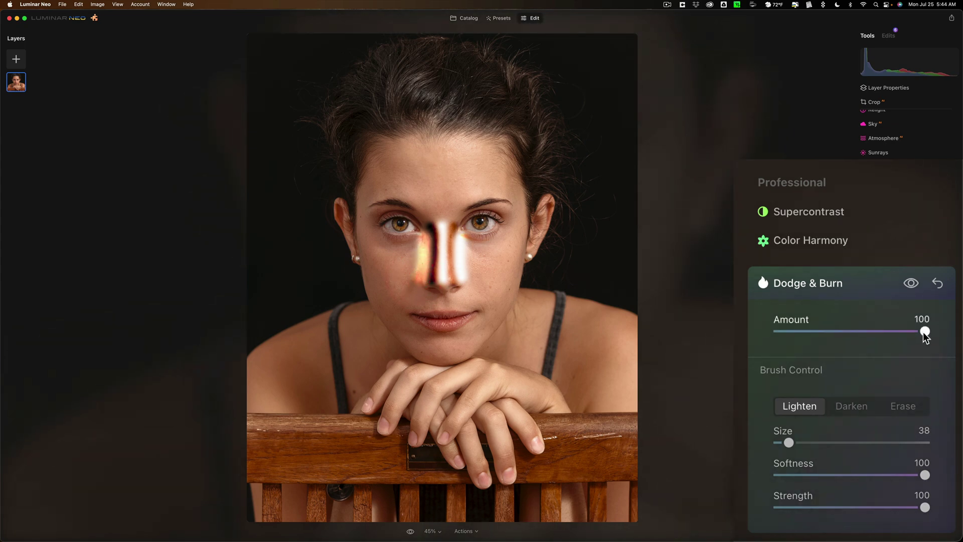
{"action": "left_click_drag", "start_coordinate": [926, 335], "coordinate": [781, 333]}
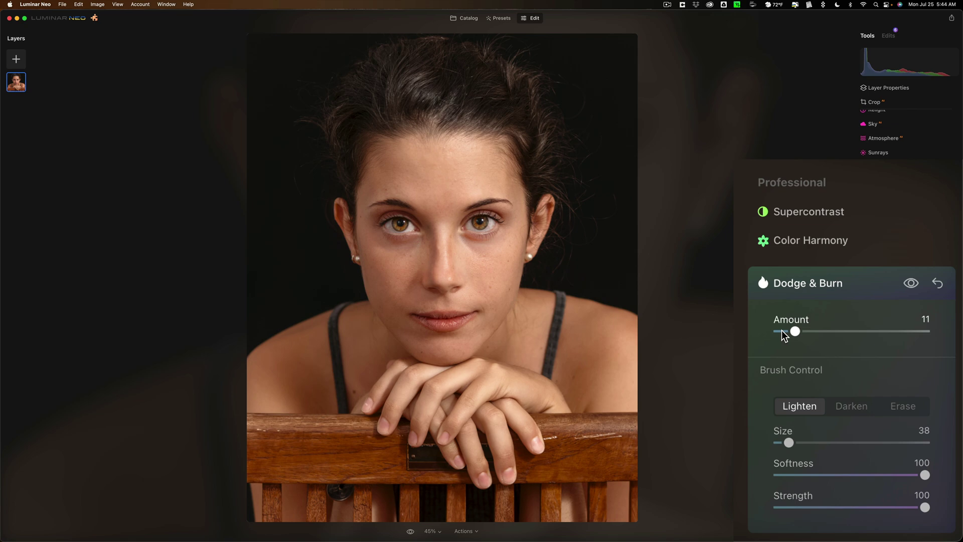
{"action": "left_click", "coordinate": [910, 284]}
{"action": "left_click", "coordinate": [910, 284]}
Compare the portrait with and without Dodge & Burn repeatedly, leaving the effect on
{"action": "left_click", "coordinate": [910, 284]}
{"action": "left_click", "coordinate": [911, 284]}
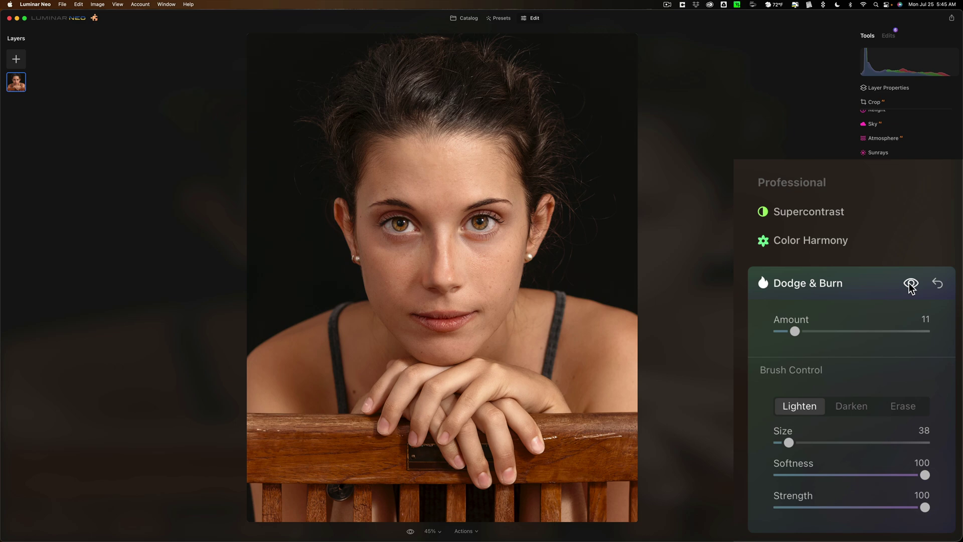
{"action": "left_click", "coordinate": [911, 284]}
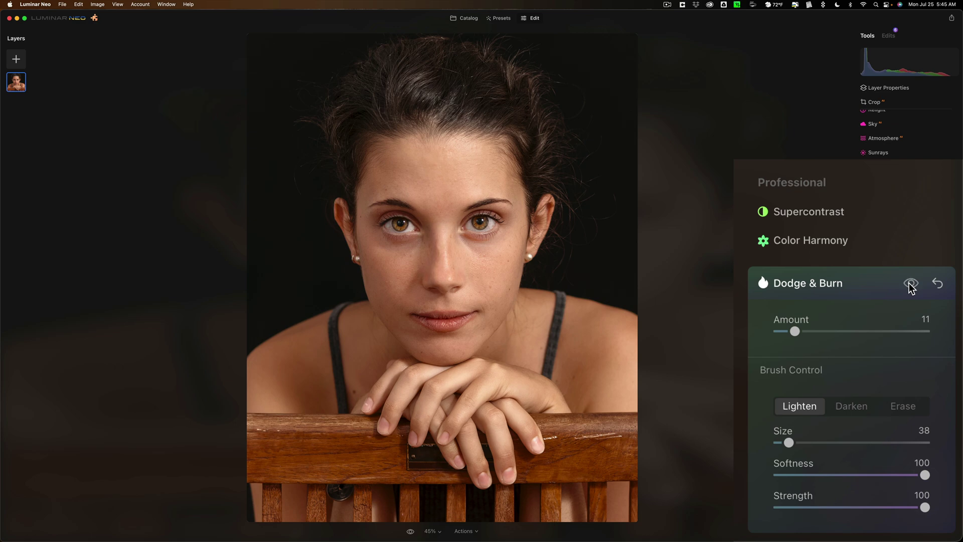
{"action": "left_click", "coordinate": [911, 285]}
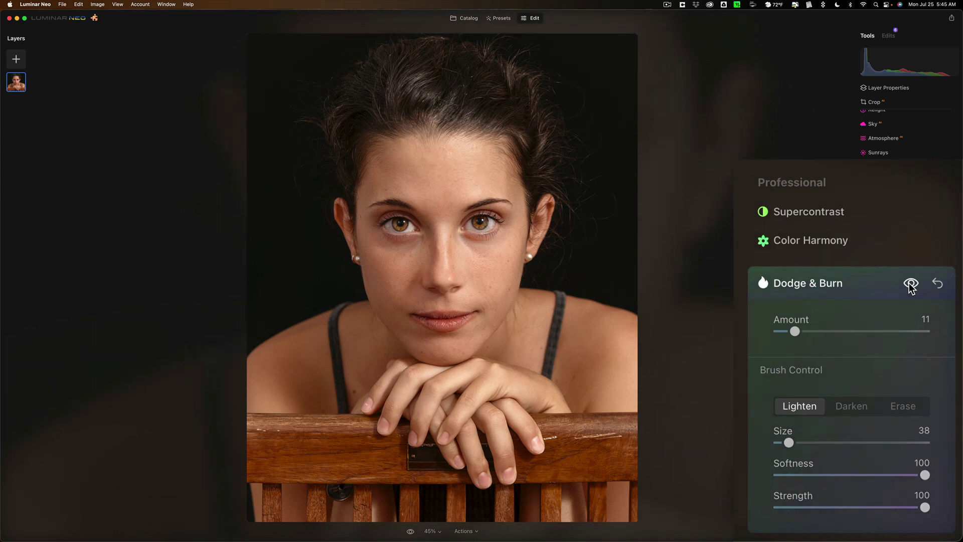
{"action": "left_click", "coordinate": [911, 284]}
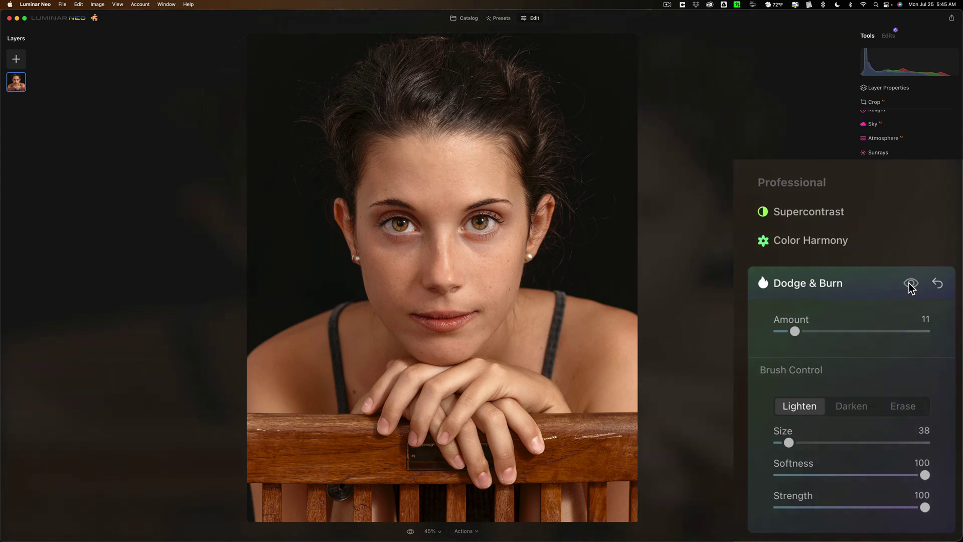
{"action": "left_click", "coordinate": [911, 284]}
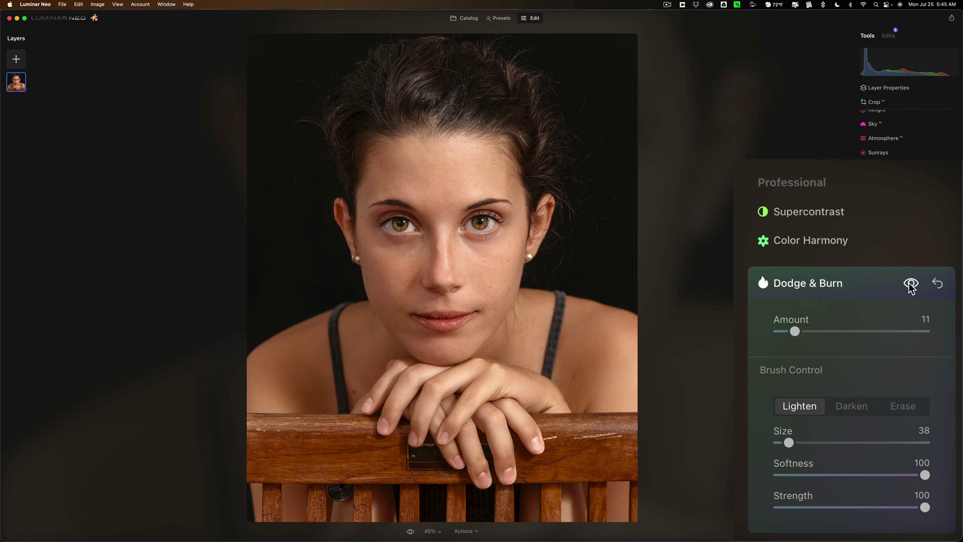
{"action": "left_click", "coordinate": [911, 284]}
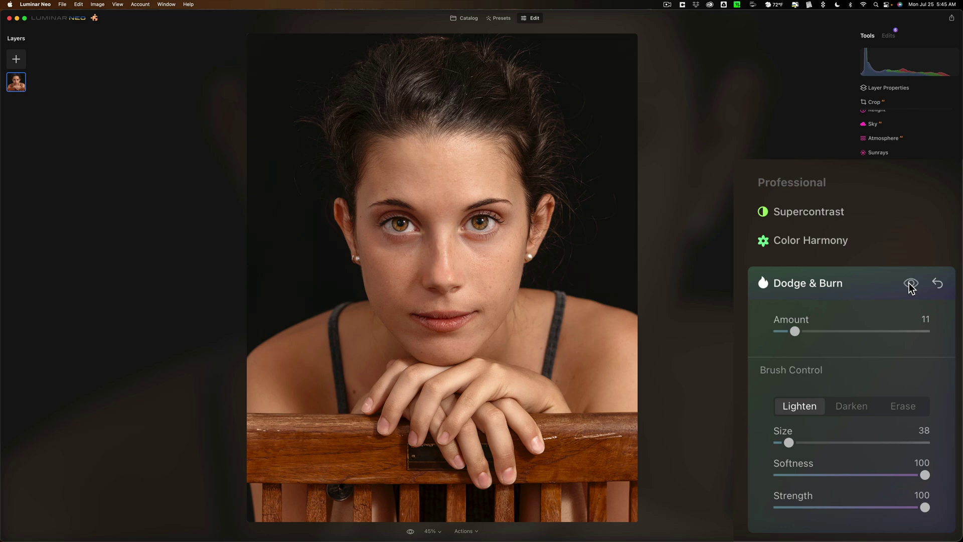
{"action": "left_click", "coordinate": [910, 285]}
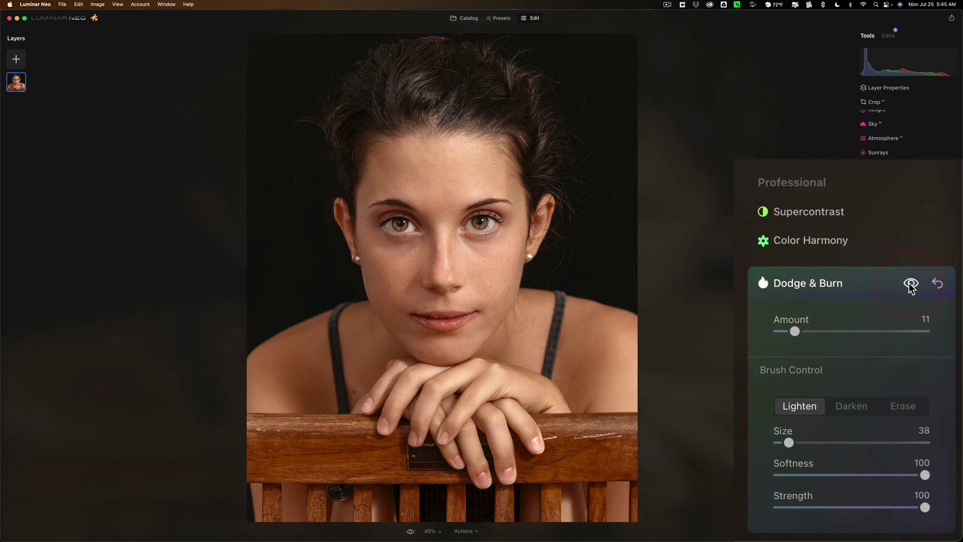
{"action": "left_click", "coordinate": [911, 285]}
{"action": "left_click", "coordinate": [911, 284]}
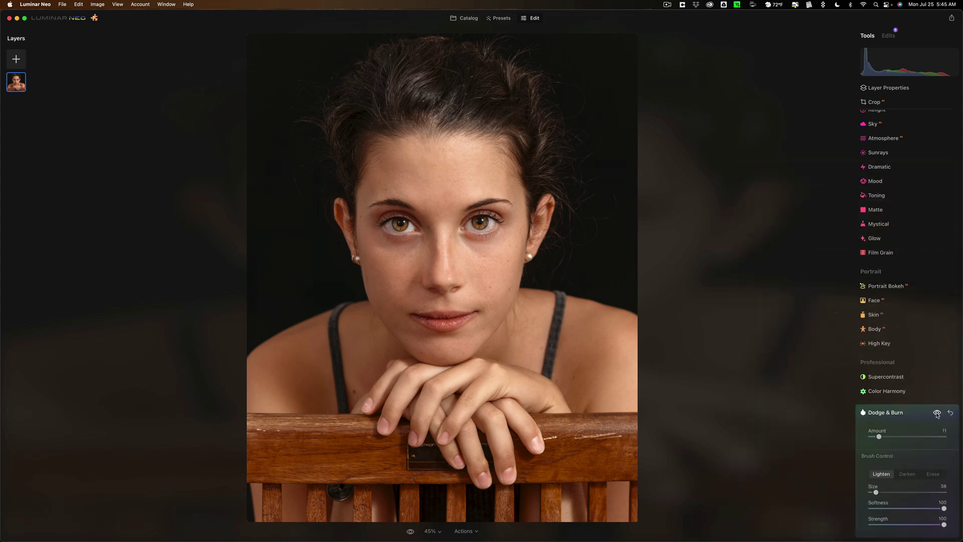